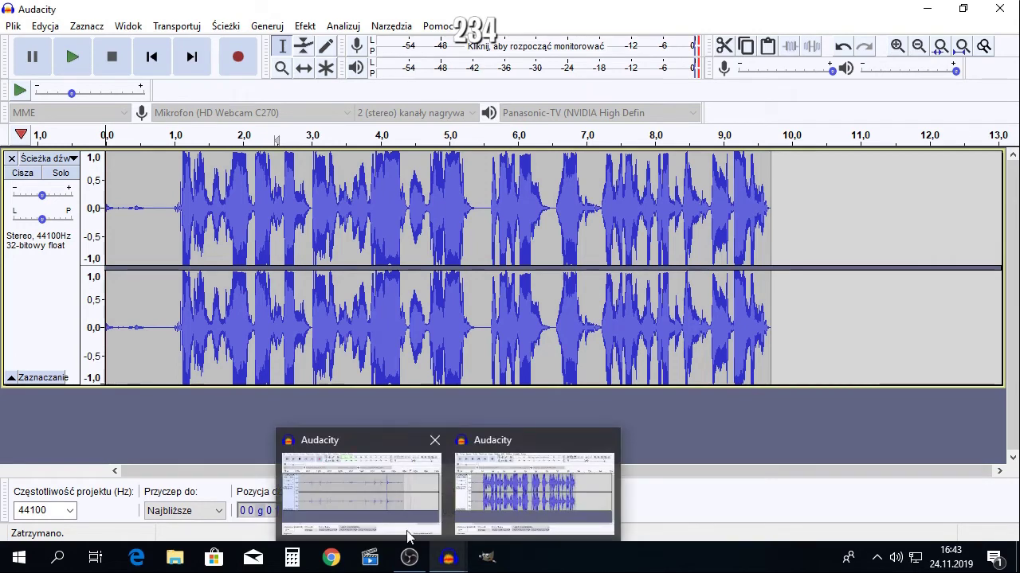
# - Stop the recording in the other project window, briefly play its track, and append about one second of new audio
pyautogui.click(379, 478)
pyautogui.press('space')
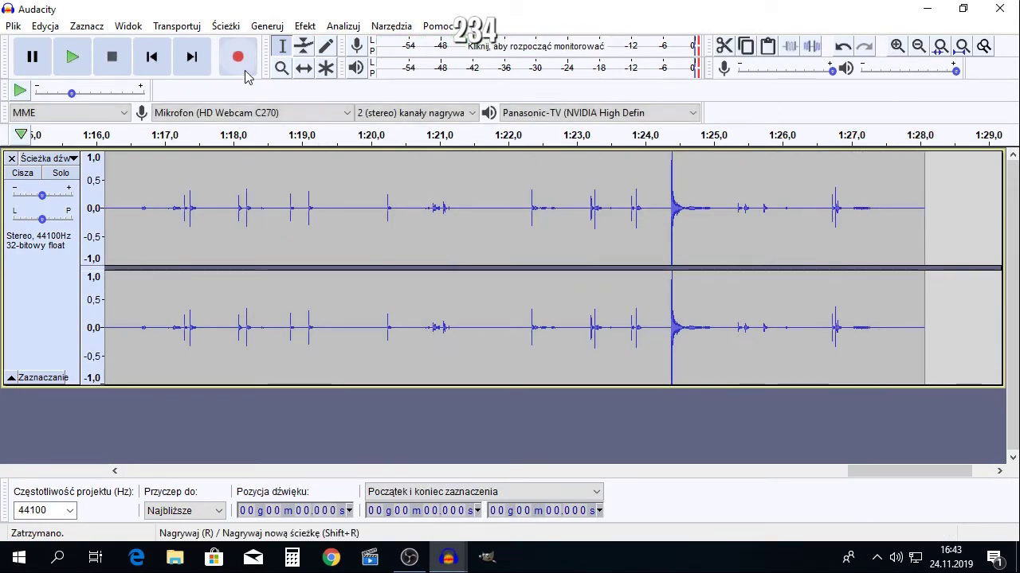
pyautogui.press('space')
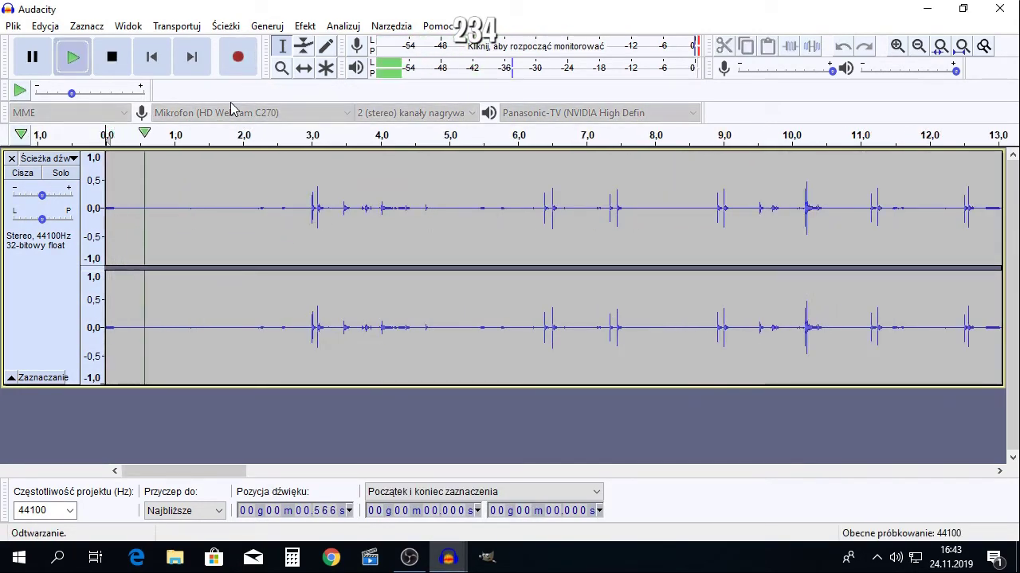
pyautogui.click(239, 59)
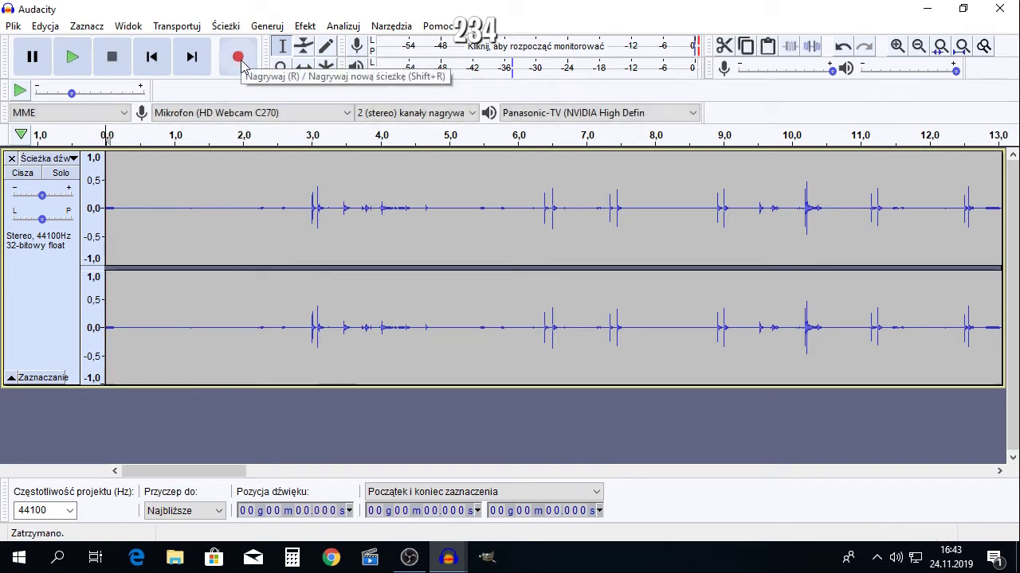
pyautogui.press('space')
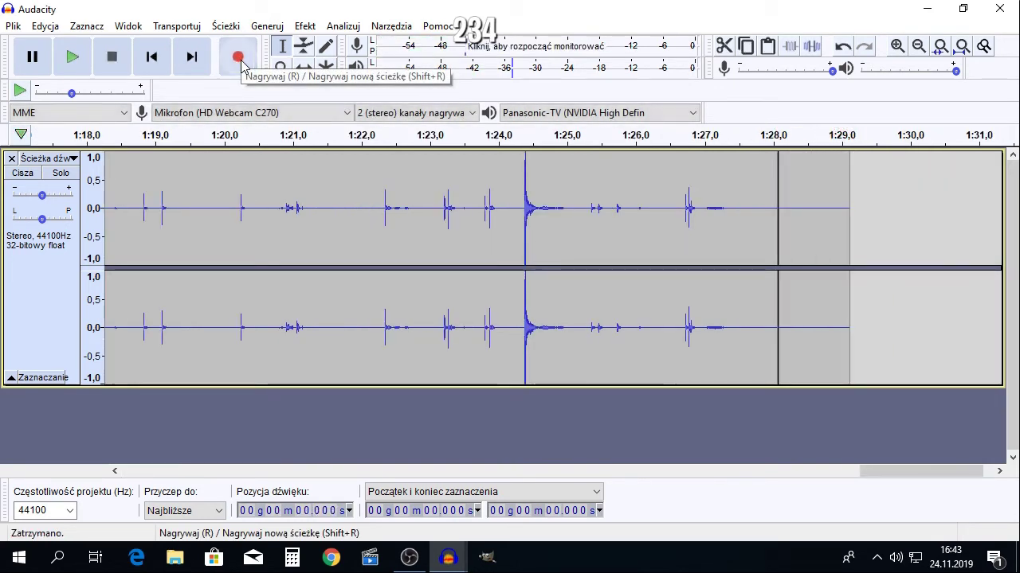
# - Append about 8 seconds of new audio to the end of the long track, switching briefly to the voice clip's window meanwhile
pyautogui.moveTo(448, 558)
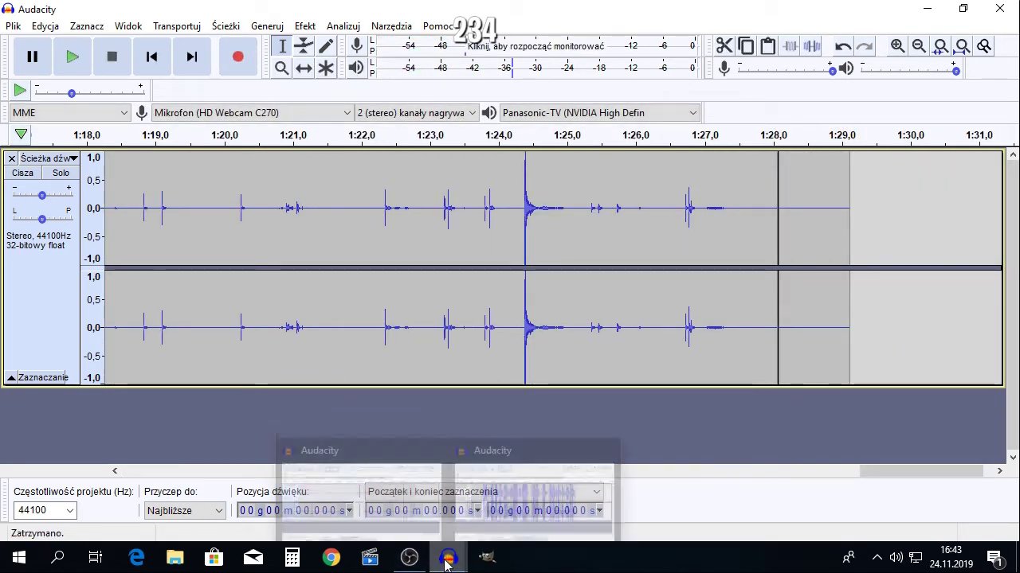
pyautogui.moveTo(483, 513)
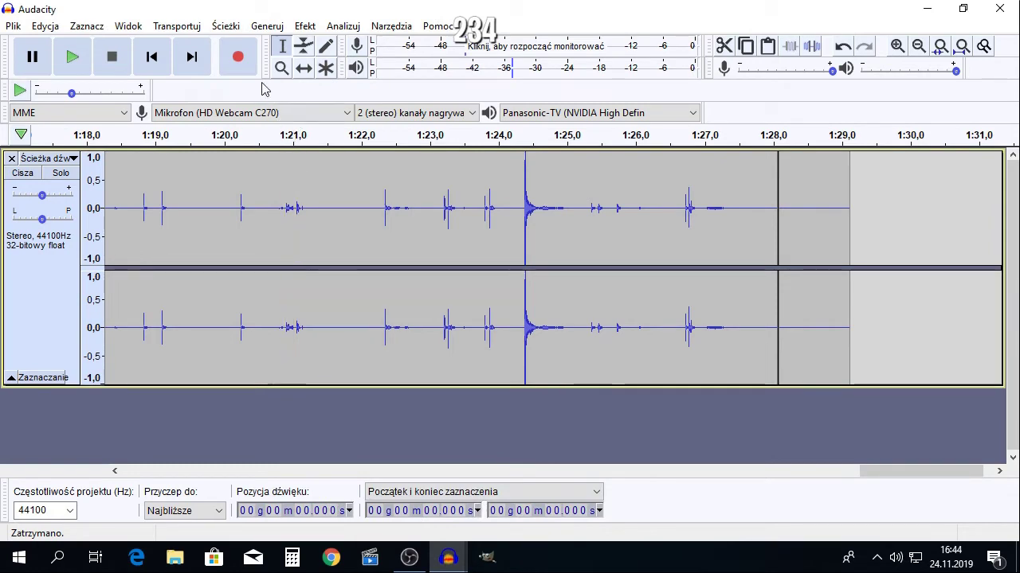
pyautogui.click(237, 56)
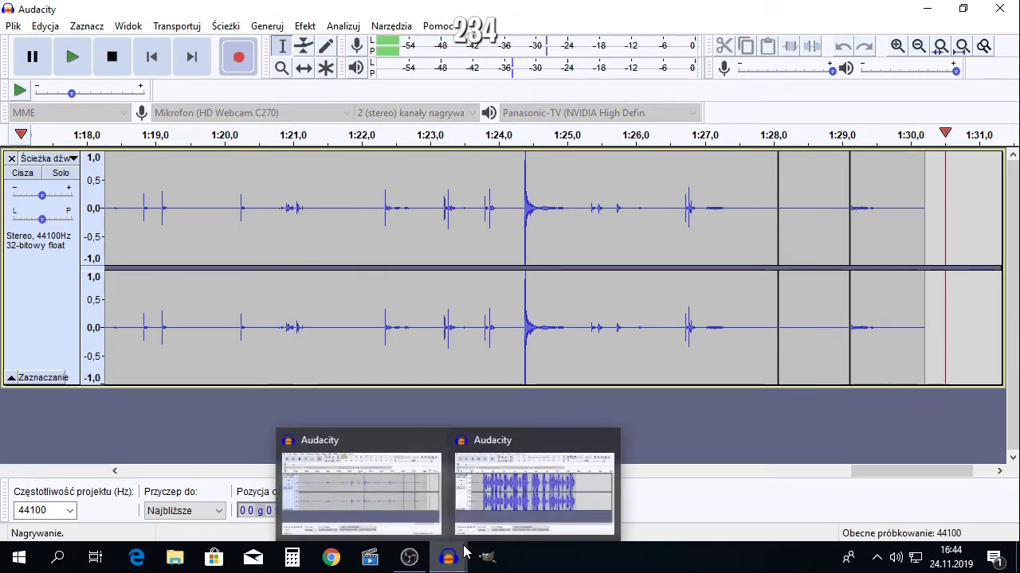
pyautogui.click(494, 514)
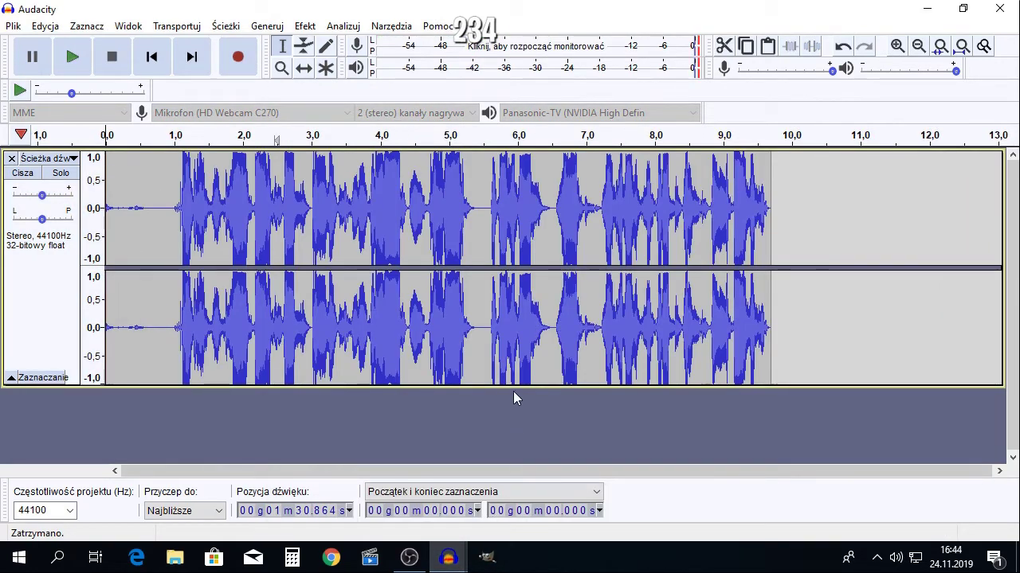
pyautogui.moveTo(414, 557)
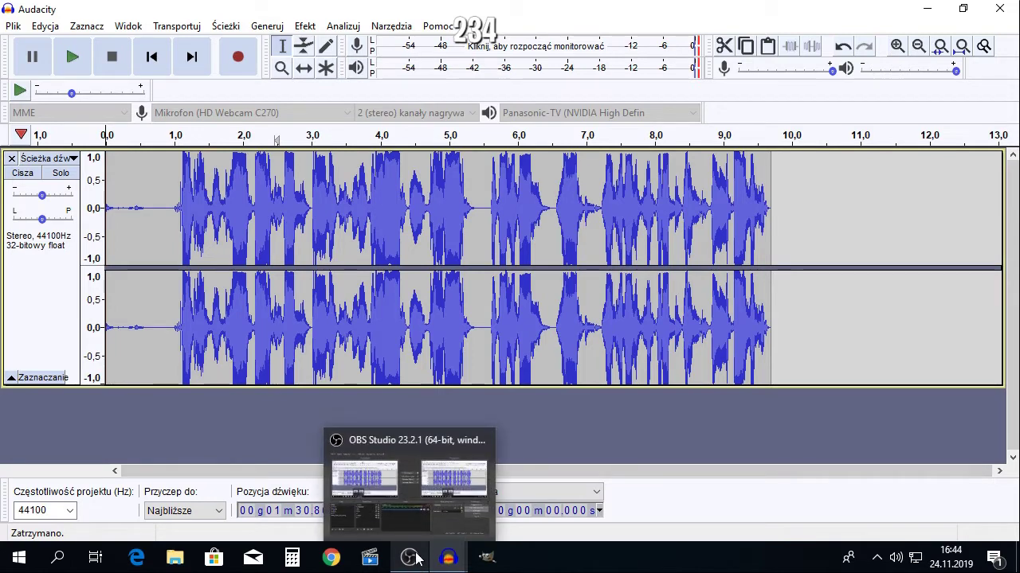
pyautogui.moveTo(448, 558)
pyautogui.click(362, 478)
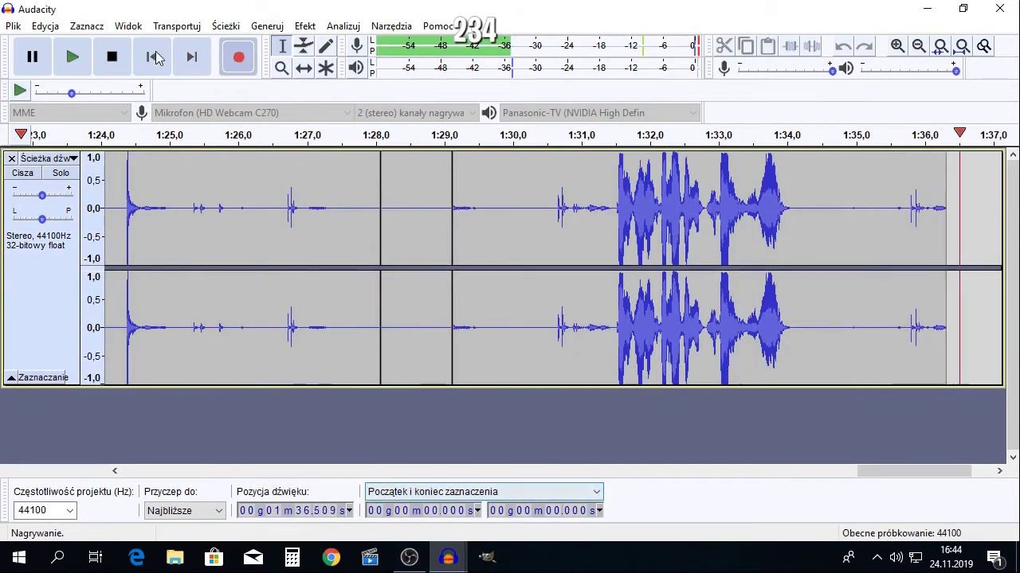
pyautogui.click(110, 58)
# - Switch to the project with the short voice clip and play the clip from its beginning
pyautogui.moveTo(448, 558)
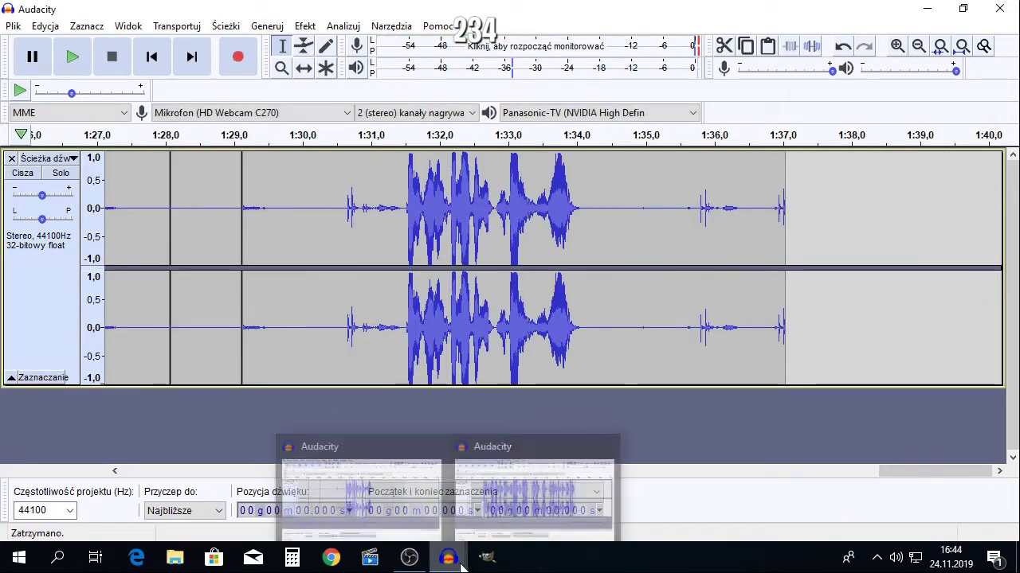
pyautogui.click(507, 496)
pyautogui.press('space')
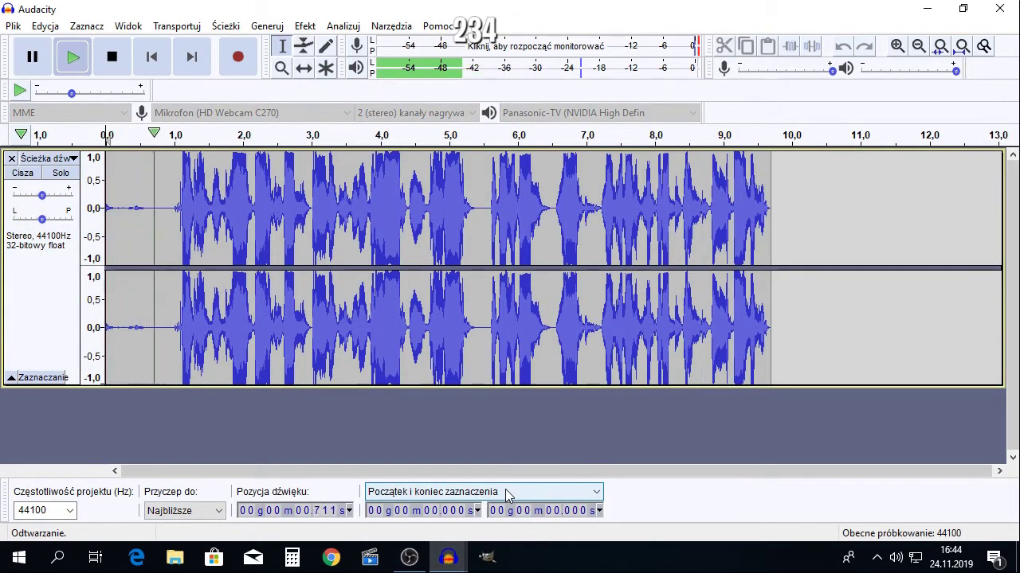
pyautogui.moveTo(410, 554)
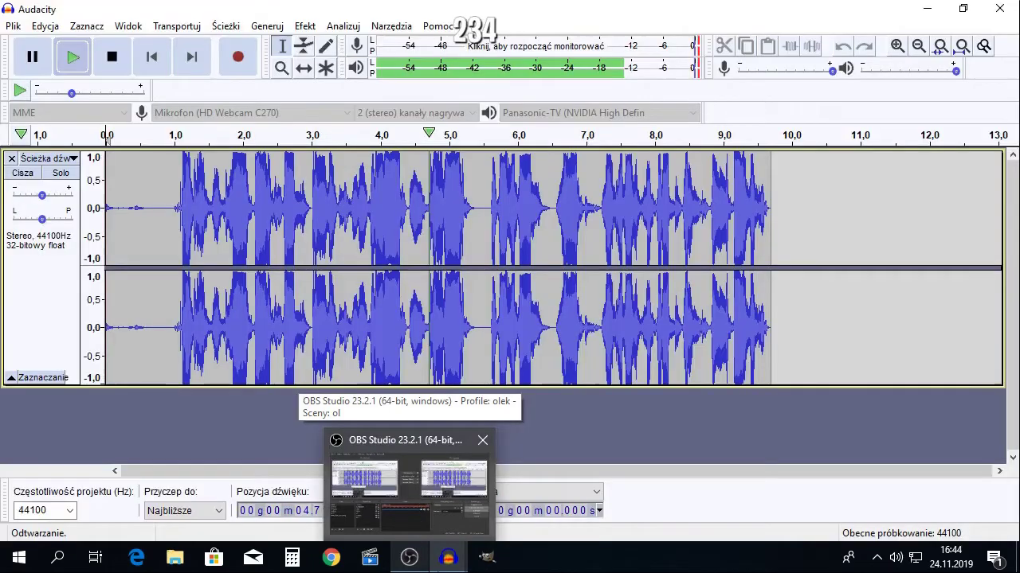
pyautogui.moveTo(451, 561)
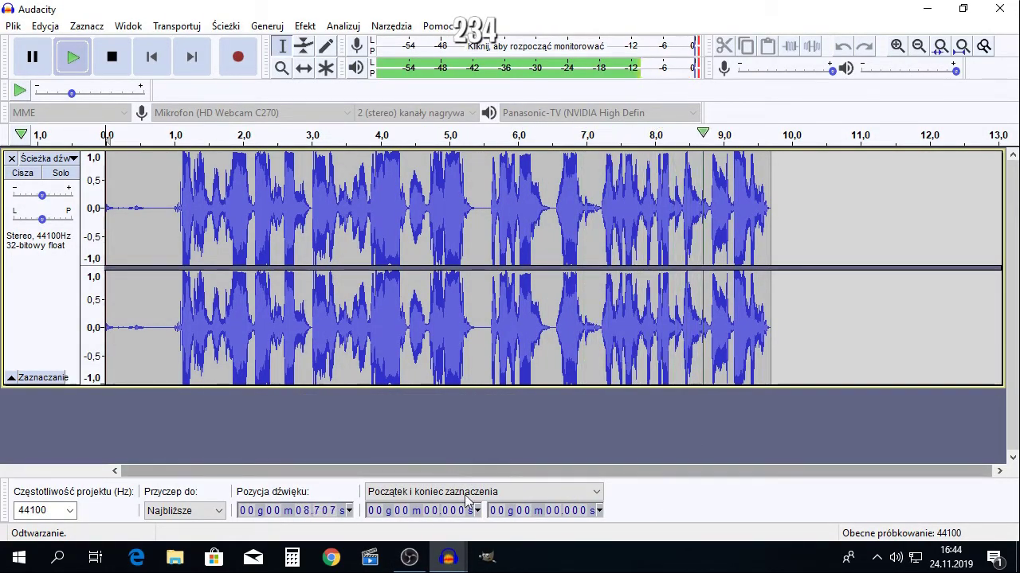
pyautogui.click(488, 514)
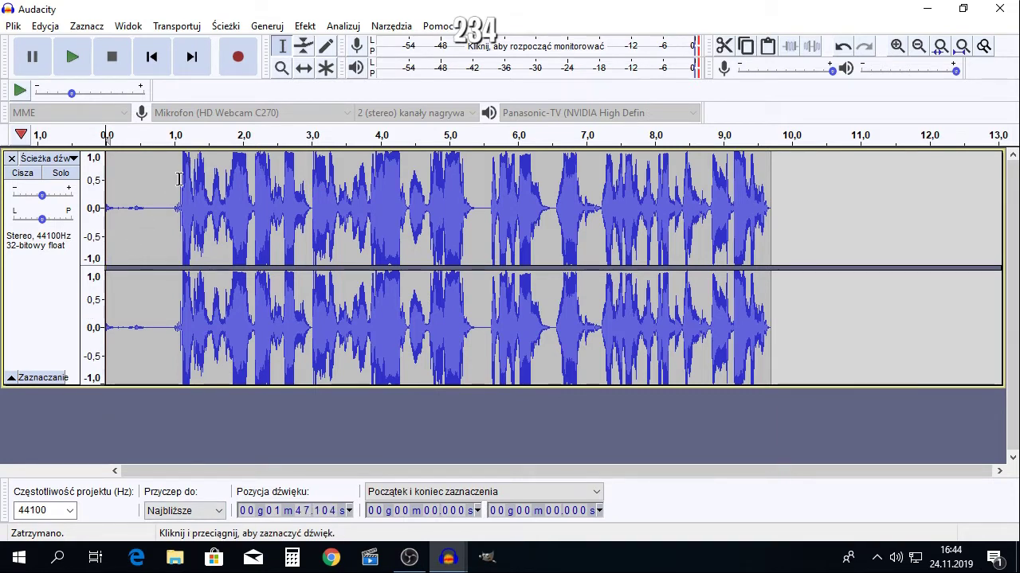
# - Select the quiet opening of the voice clip, from 0 to about 1.08 seconds
pyautogui.moveTo(178, 179); pyautogui.dragTo(100, 197)
pyautogui.click(307, 25)
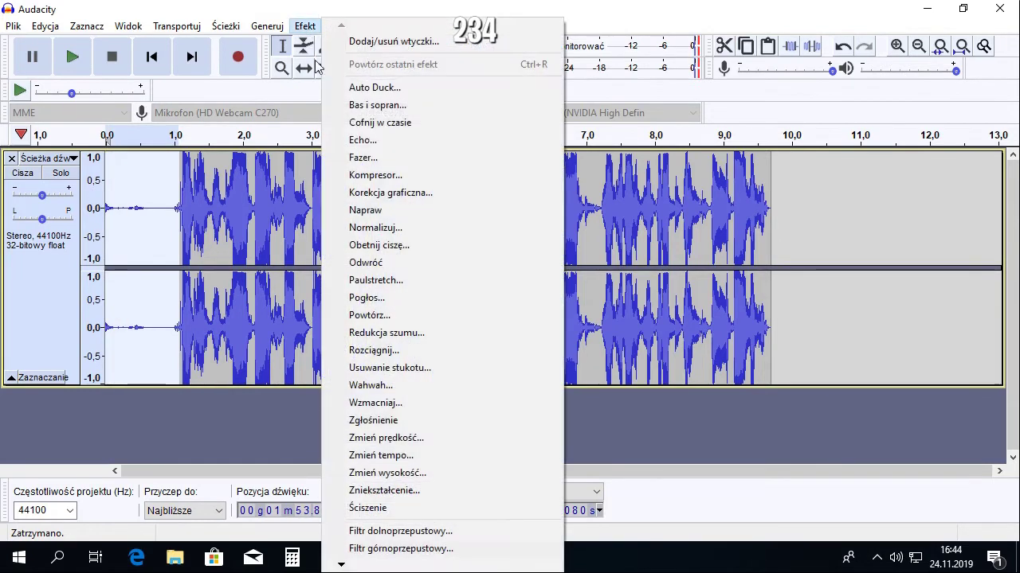
pyautogui.click(447, 349)
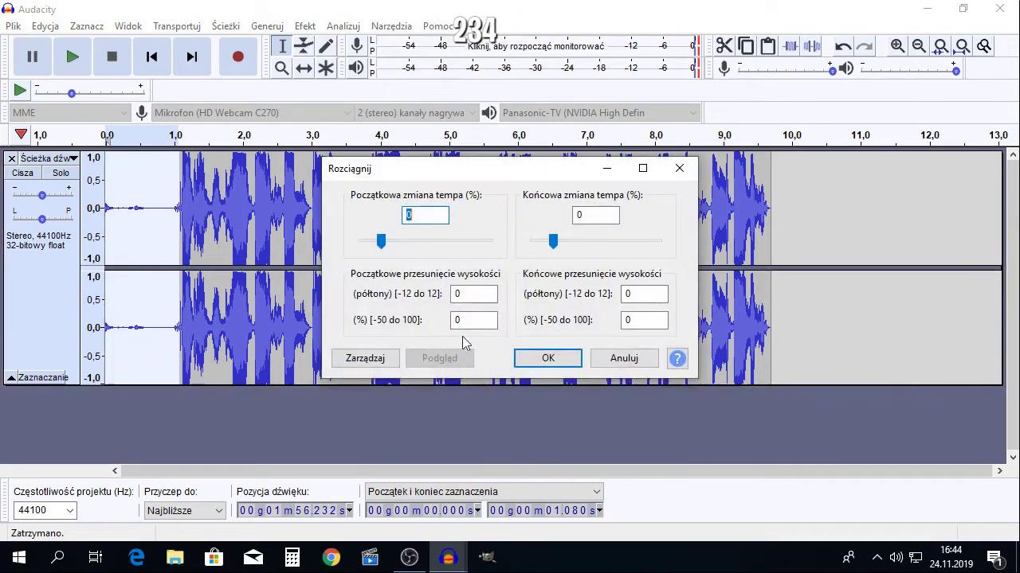
pyautogui.click(679, 167)
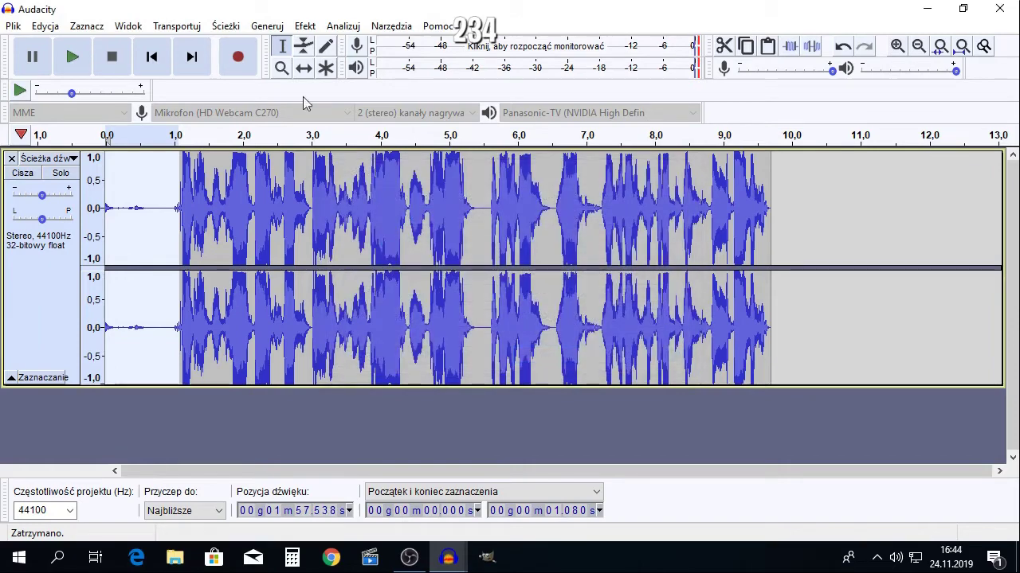
# - Capture a noise profile from the selected quiet opening with the noise reduction effect (Redukcja szumu)
pyautogui.click(305, 25)
pyautogui.click(395, 333)
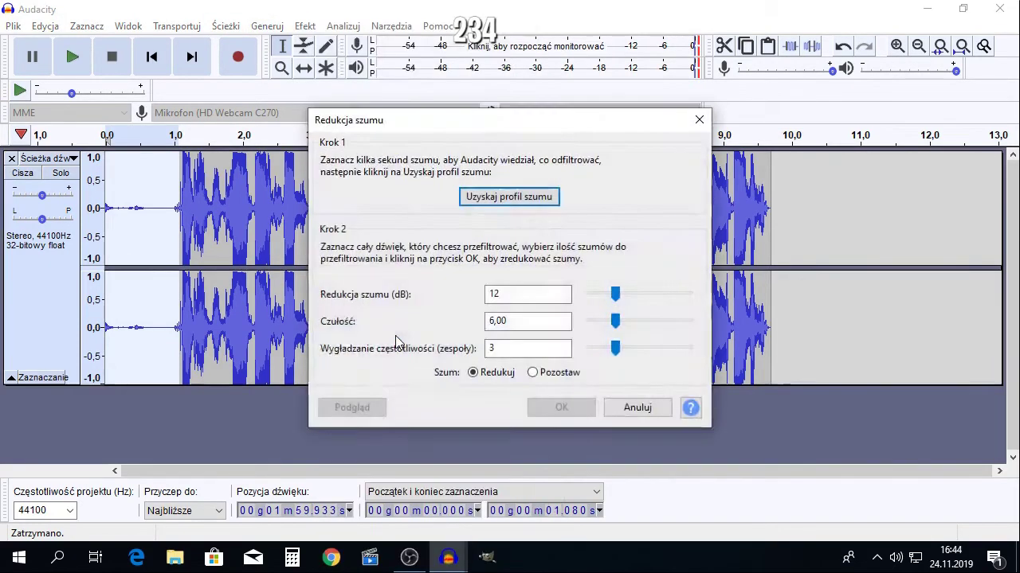
pyautogui.click(524, 201)
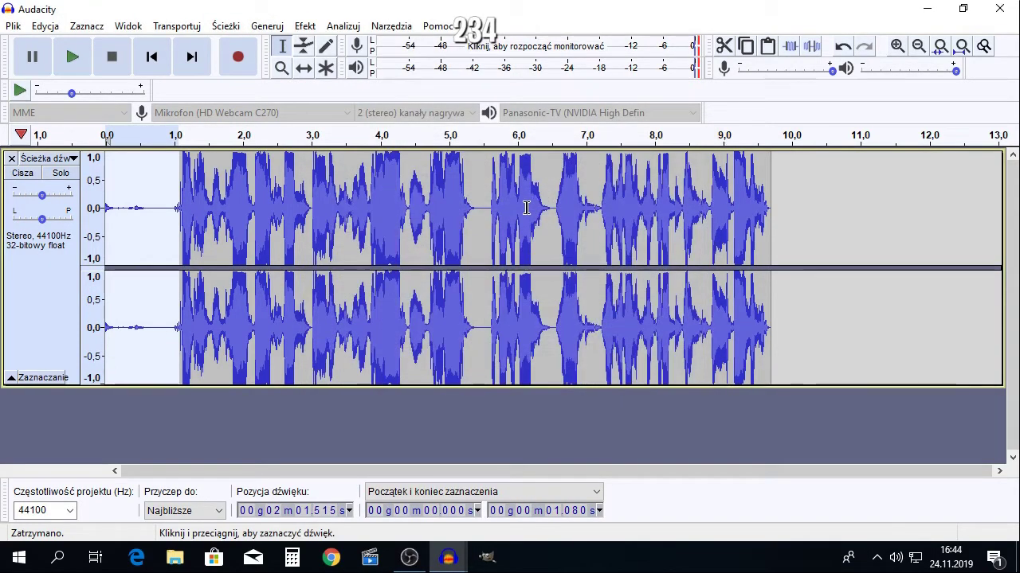
# - Apply noise reduction to the entire voice clip with 12 dB reduction, sensitivity 6,00 and frequency smoothing 3
pyautogui.hotkey('ctrl', 'a')
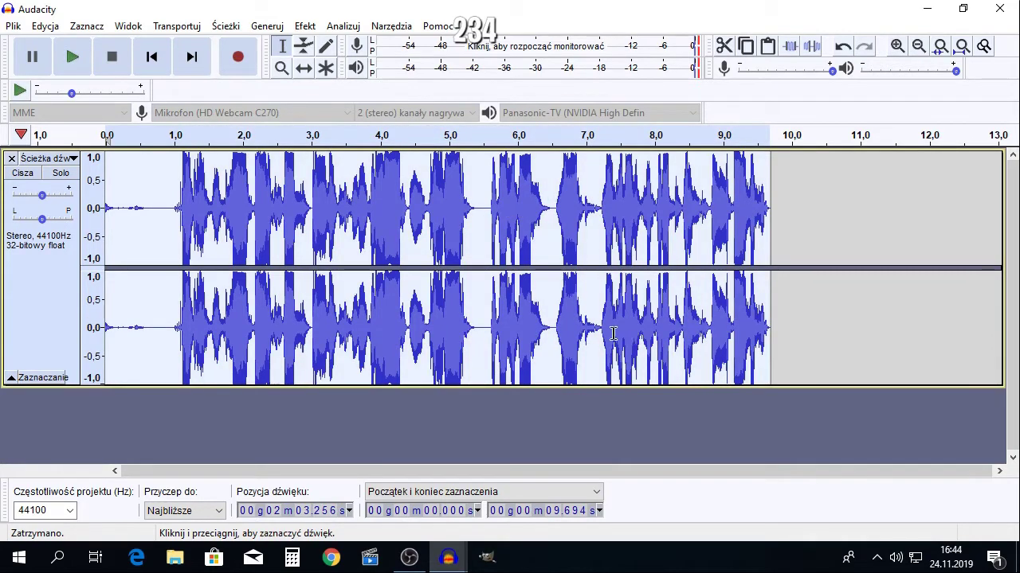
pyautogui.click(299, 27)
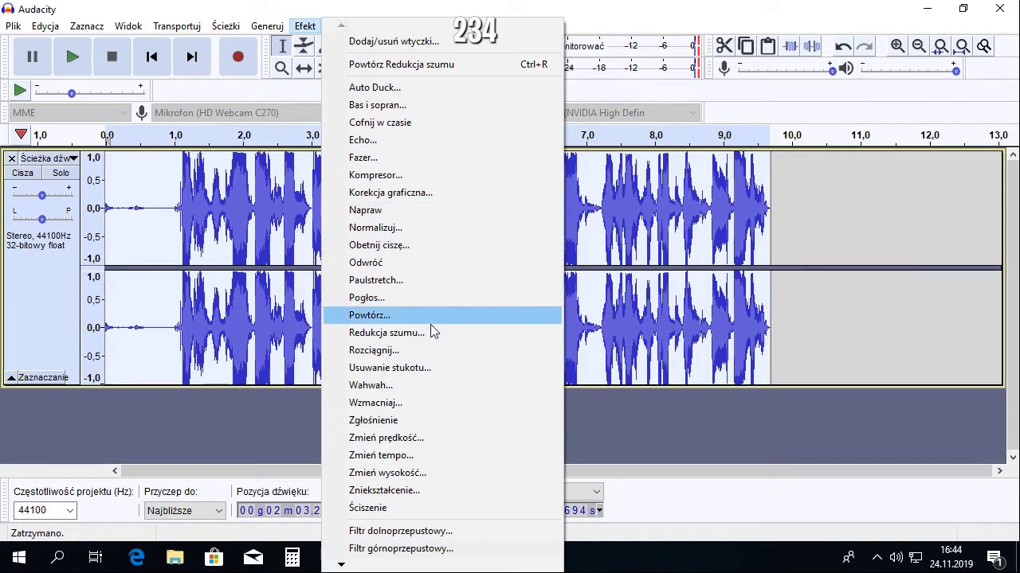
pyautogui.click(430, 332)
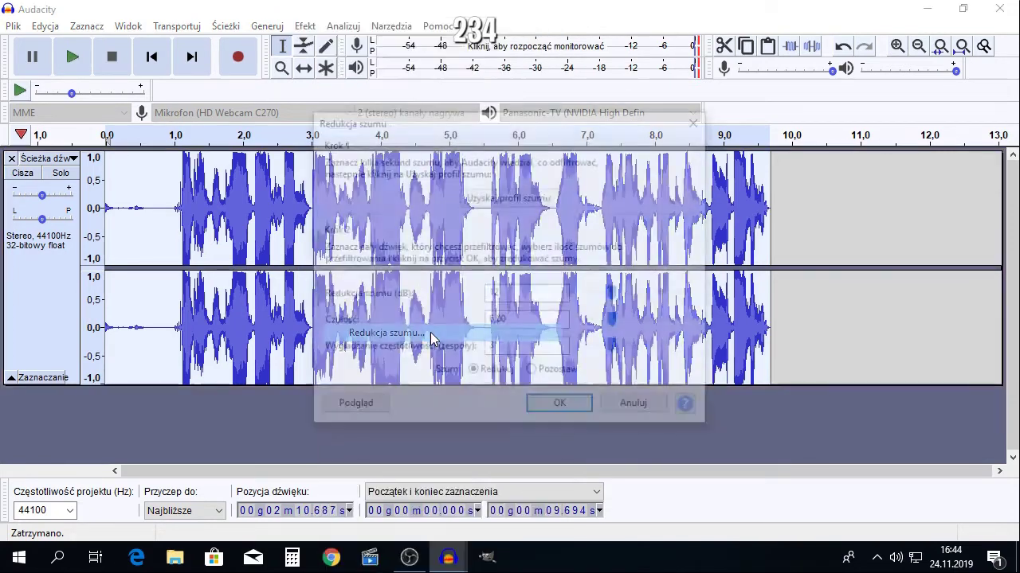
pyautogui.click(572, 408)
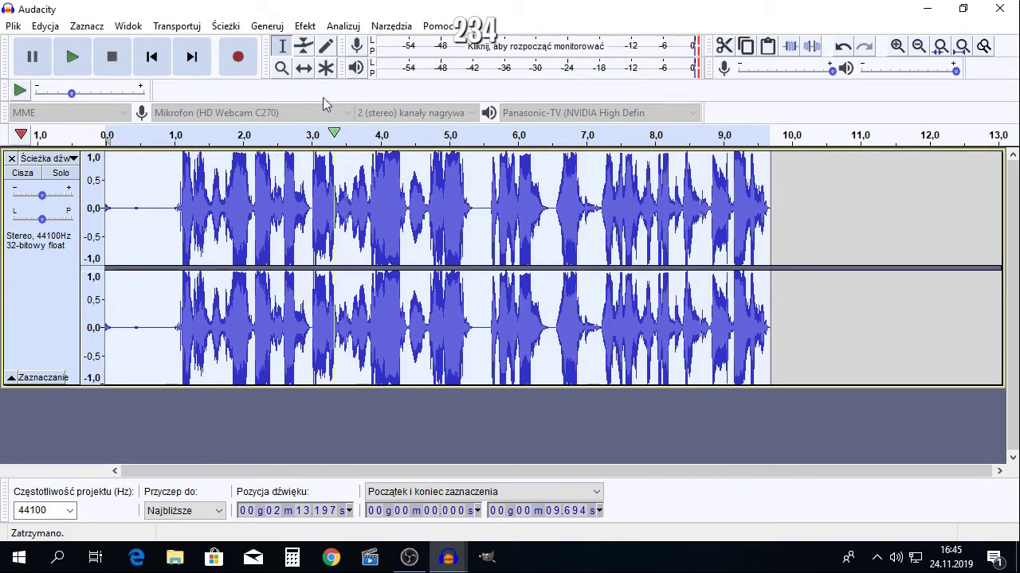
# - Apply the Kompresor effect to the whole clip with a -12 dB threshold, -40 dB noise floor, 2:1 ratio, 0,20 s attack and 1,0 s release
pyautogui.click(302, 25)
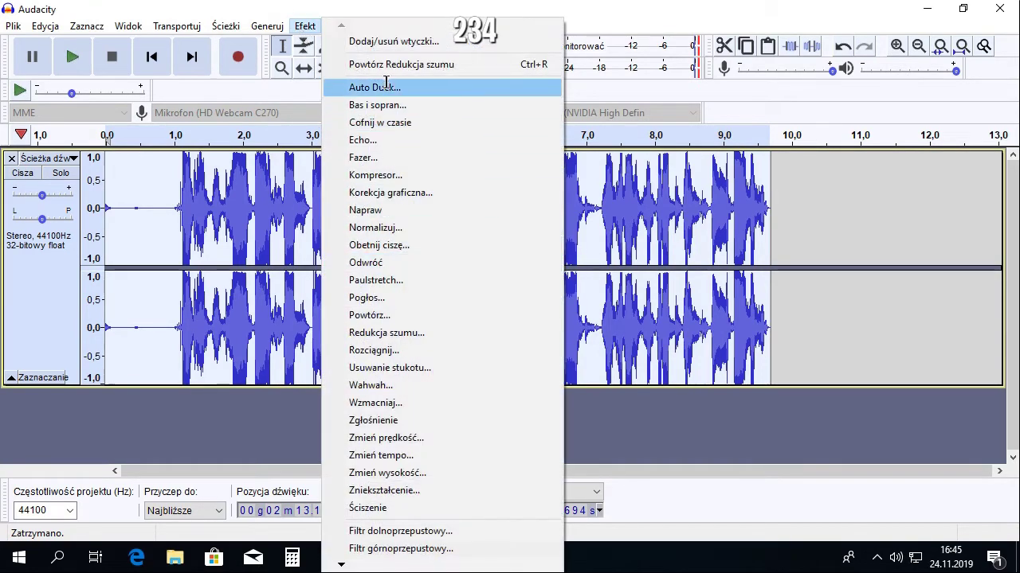
pyautogui.click(399, 177)
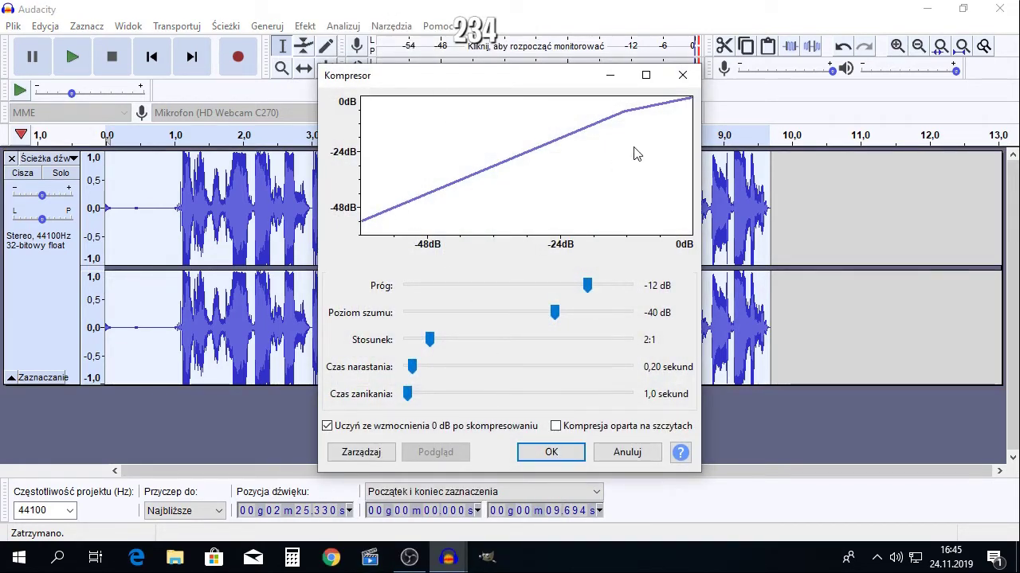
pyautogui.click(575, 453)
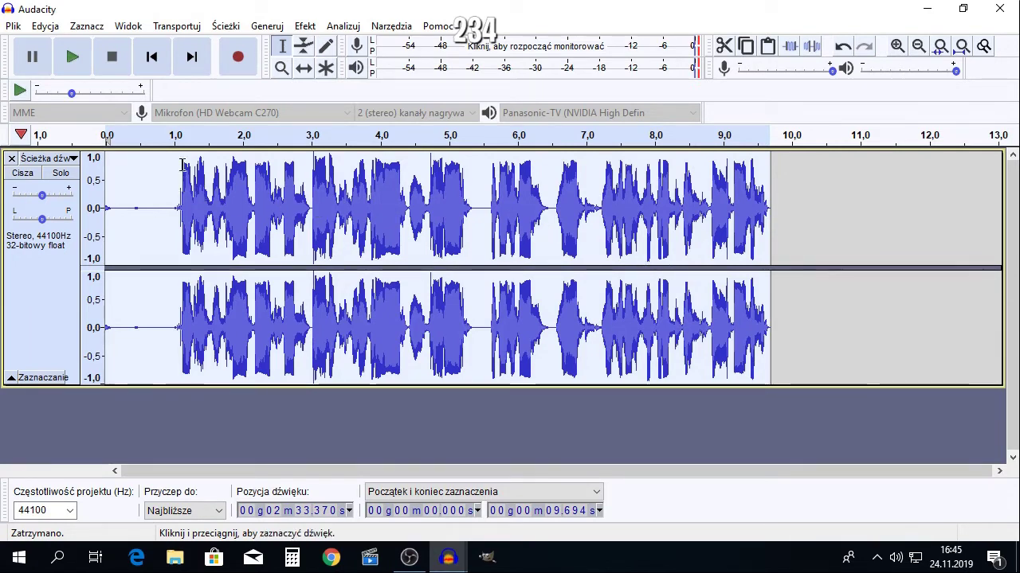
# - Apply Korekcja graficzna to the clip, boosting about 11 dB below 100 Hz and 4 dB above 5000 Hz, with 0 dB between 500 and 4000 Hz
pyautogui.click(305, 26)
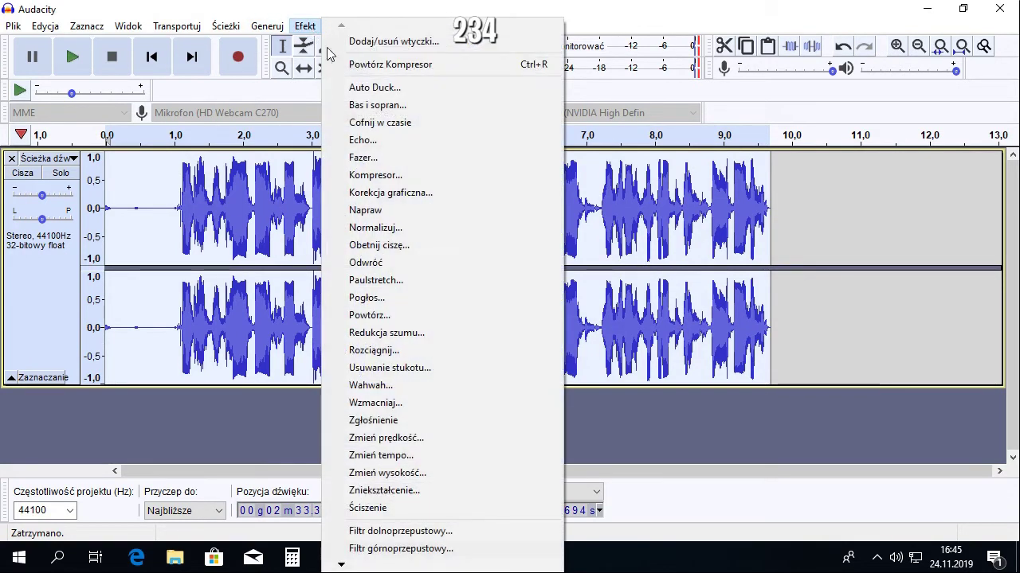
pyautogui.click(421, 193)
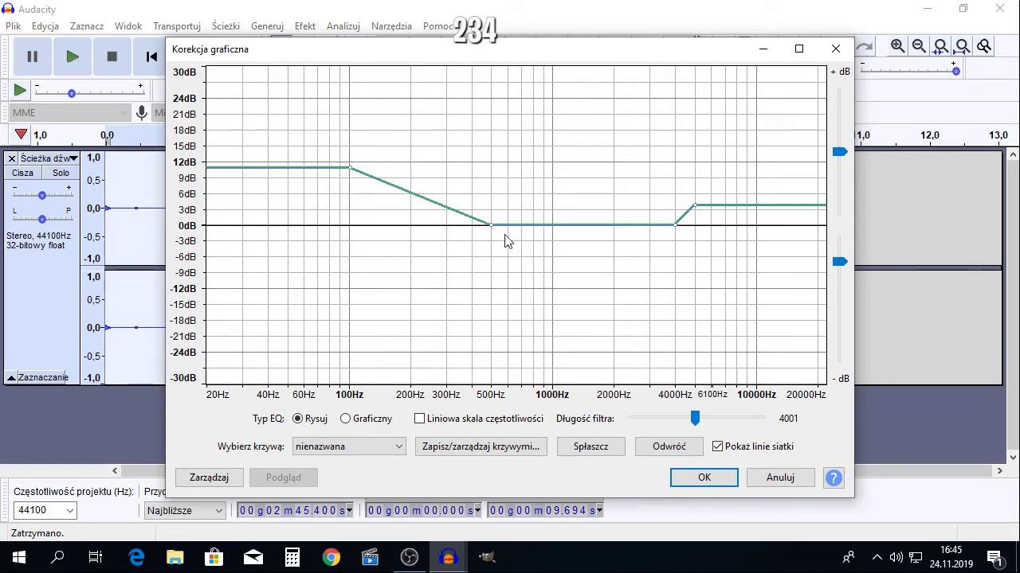
pyautogui.click(703, 478)
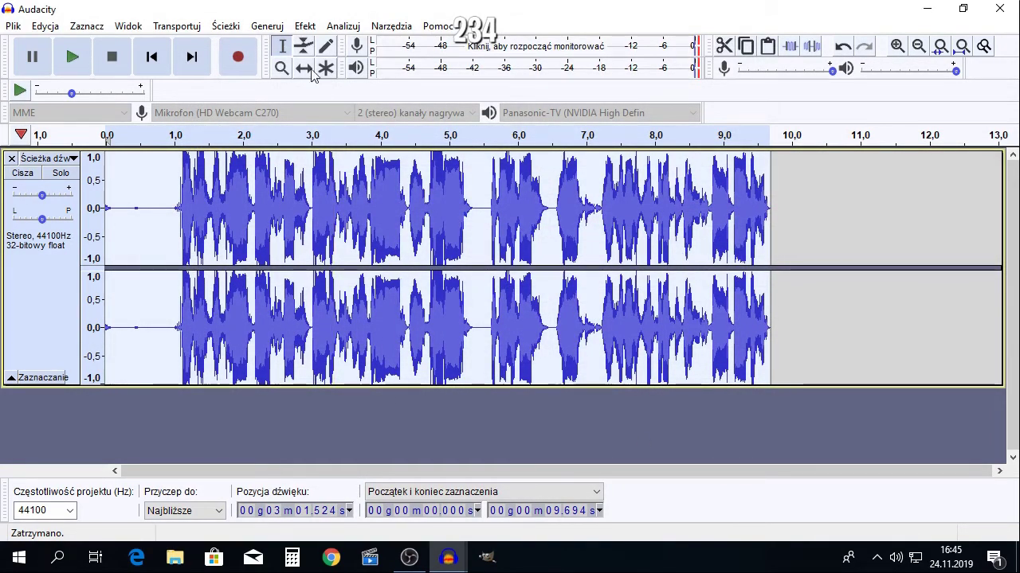
# - Apply click removal (Usuwanie stukotu) to the whole clip with threshold 200 and maximum spike width 20
pyautogui.click(305, 25)
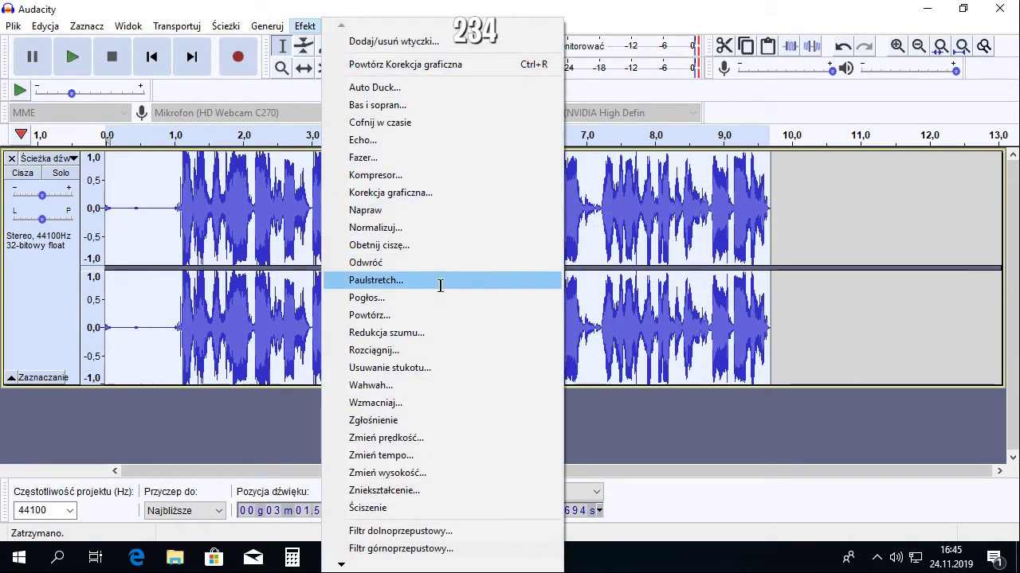
pyautogui.click(421, 368)
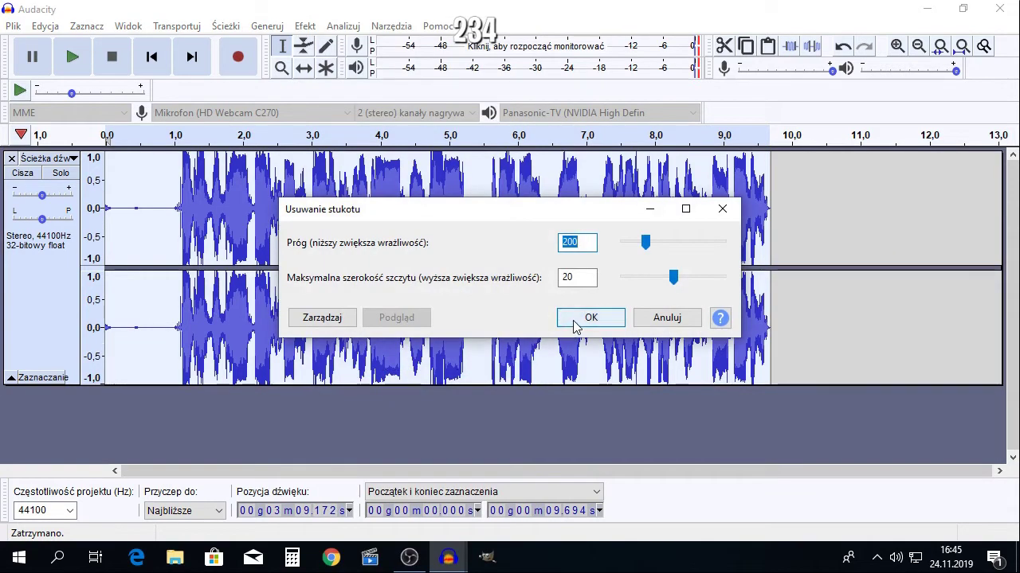
pyautogui.click(574, 320)
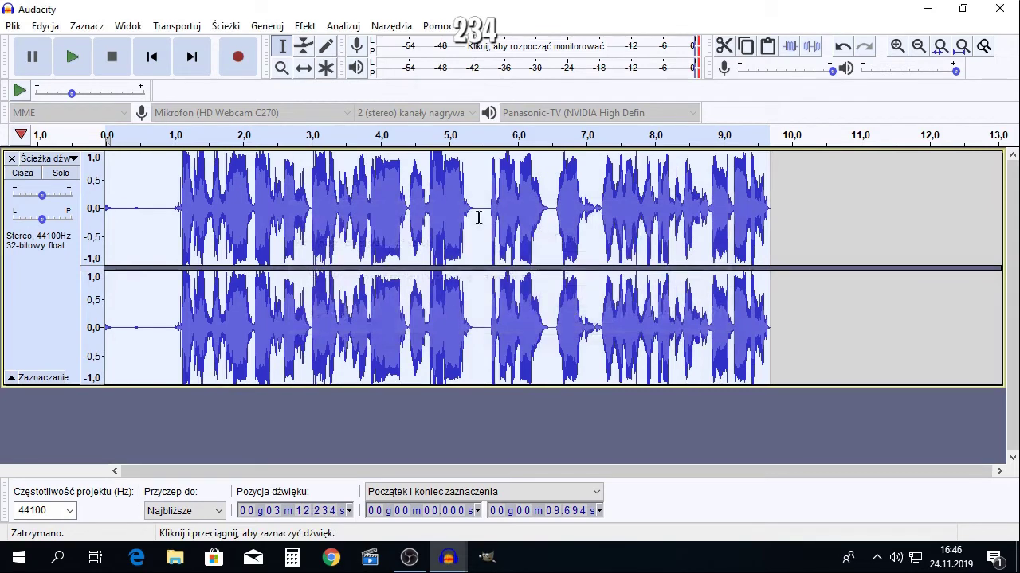
# - Apply the Wzmacniaj effect to the whole clip with an amplification of -5,9 dB
pyautogui.click(305, 26)
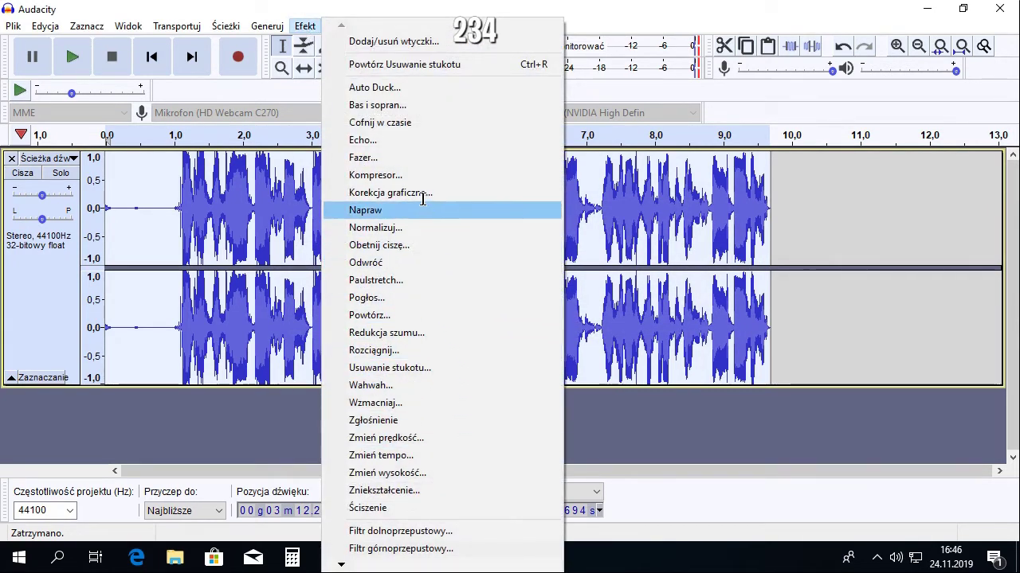
pyautogui.click(445, 403)
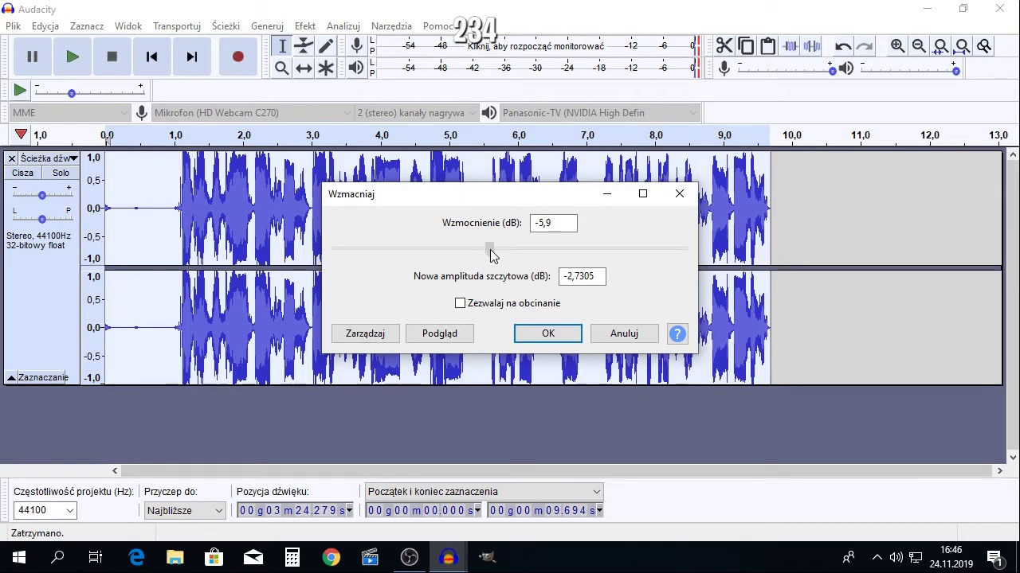
pyautogui.click(532, 333)
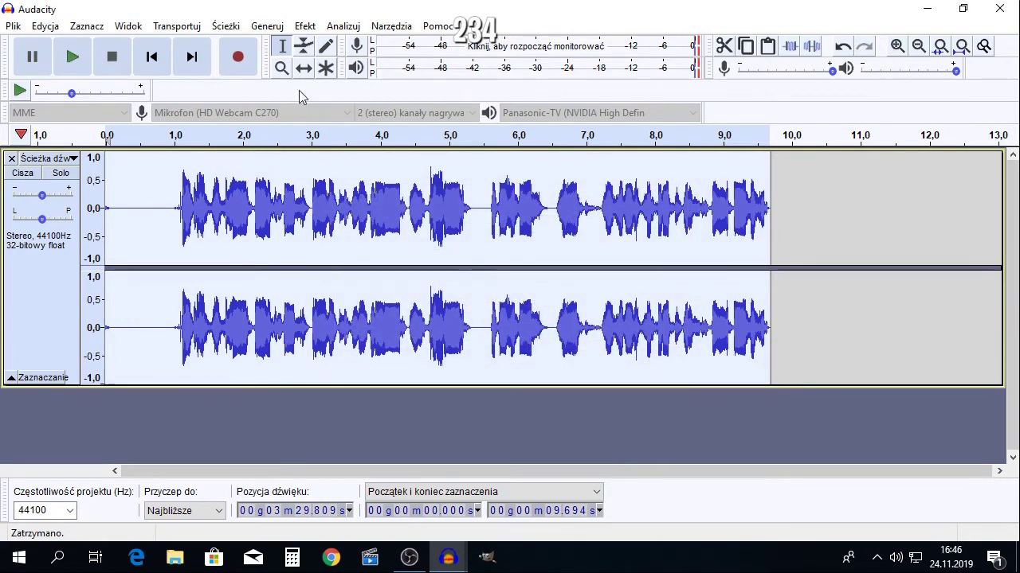
# - Lower the whole clip's volume further by applying Wzmacniaj at -1,0 dB
pyautogui.click(305, 25)
pyautogui.click(442, 400)
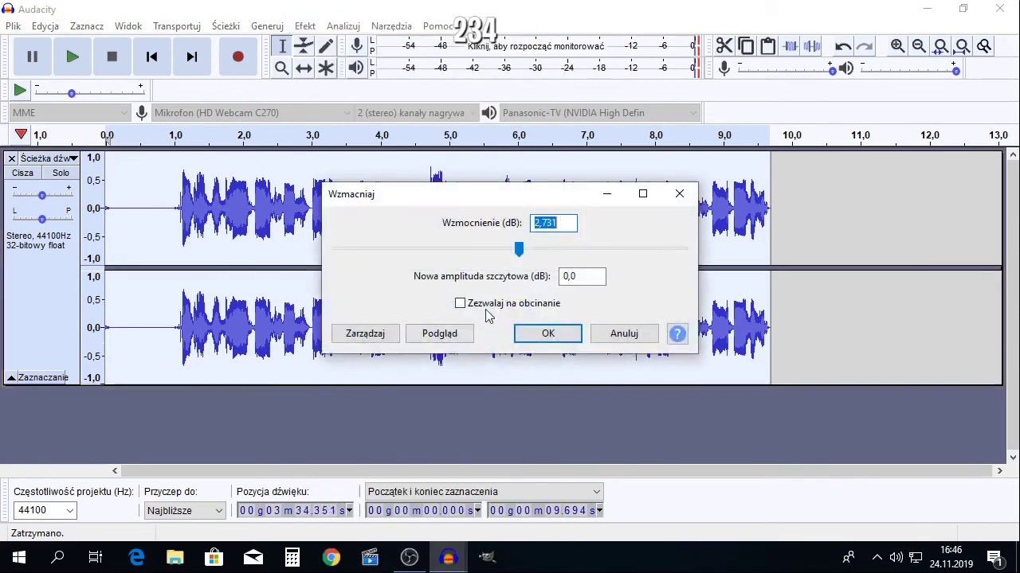
pyautogui.moveTo(522, 250); pyautogui.dragTo(510, 252)
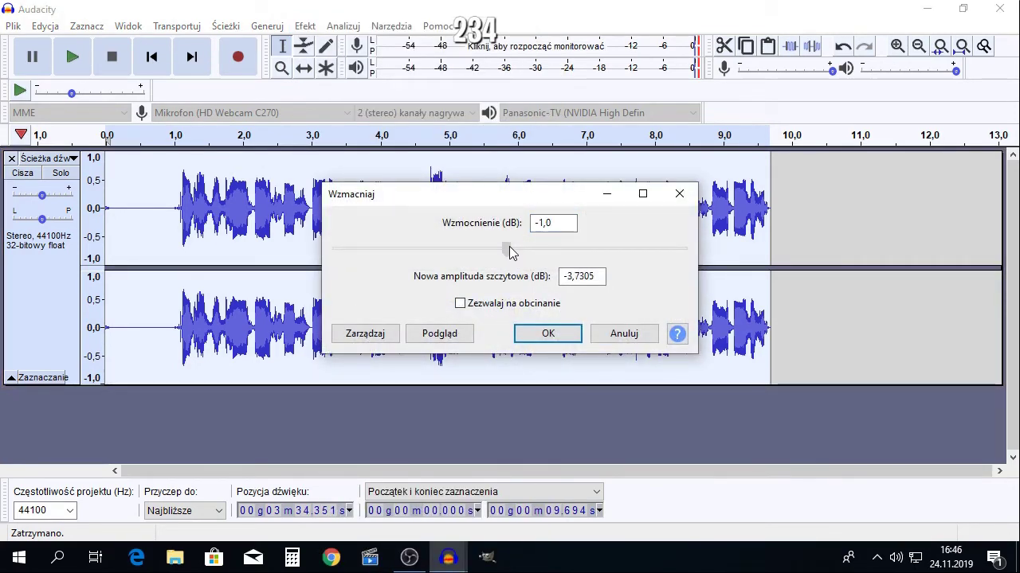
pyautogui.click(544, 335)
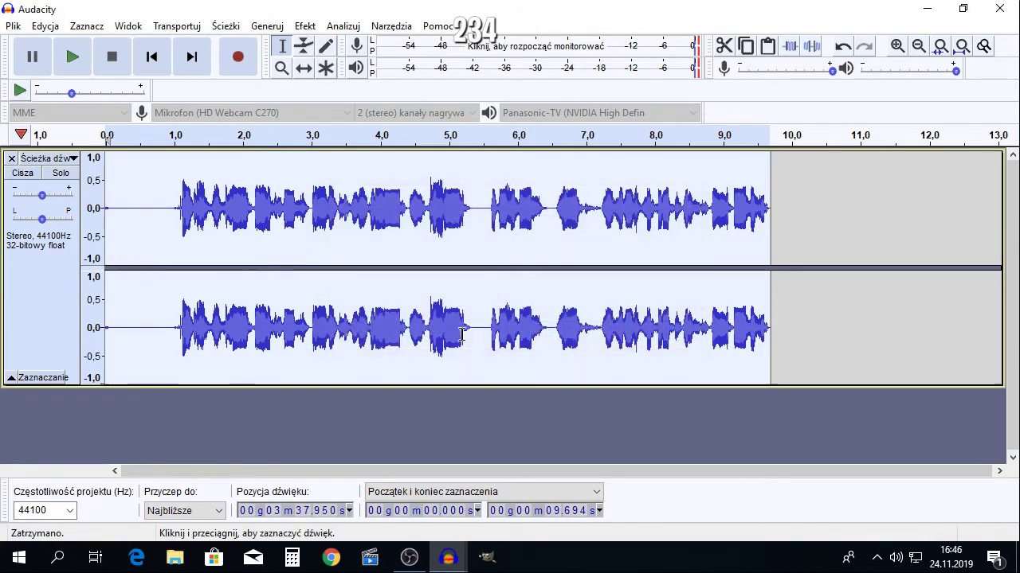
# - Cut the silent start of the clip, from 0 to about 1,08 s, so the speech begins immediately
pyautogui.moveTo(177, 193); pyautogui.dragTo(93, 245)
pyautogui.click(824, 214)
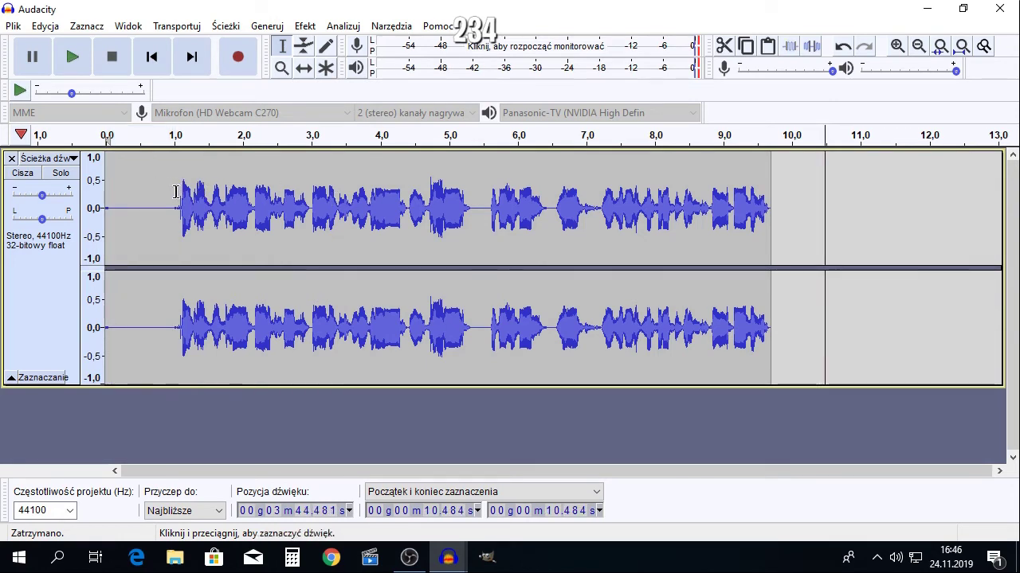
pyautogui.moveTo(177, 191); pyautogui.dragTo(64, 203)
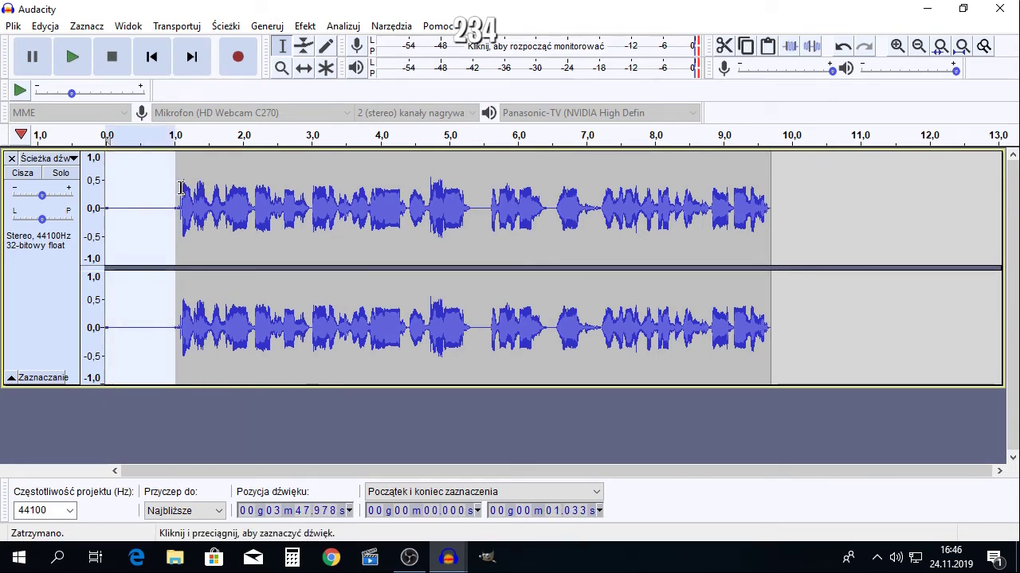
pyautogui.click(180, 188)
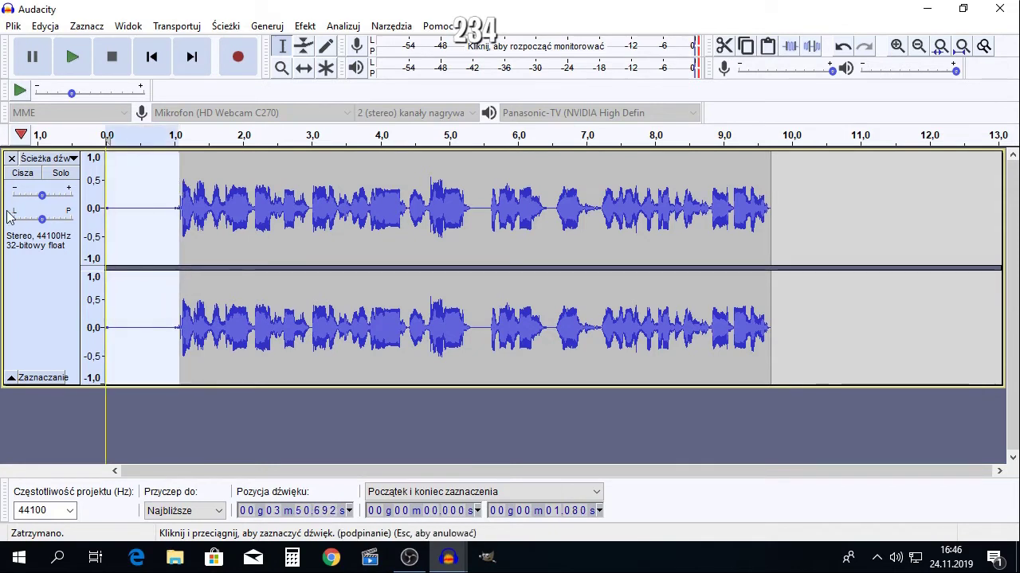
pyautogui.click(723, 48)
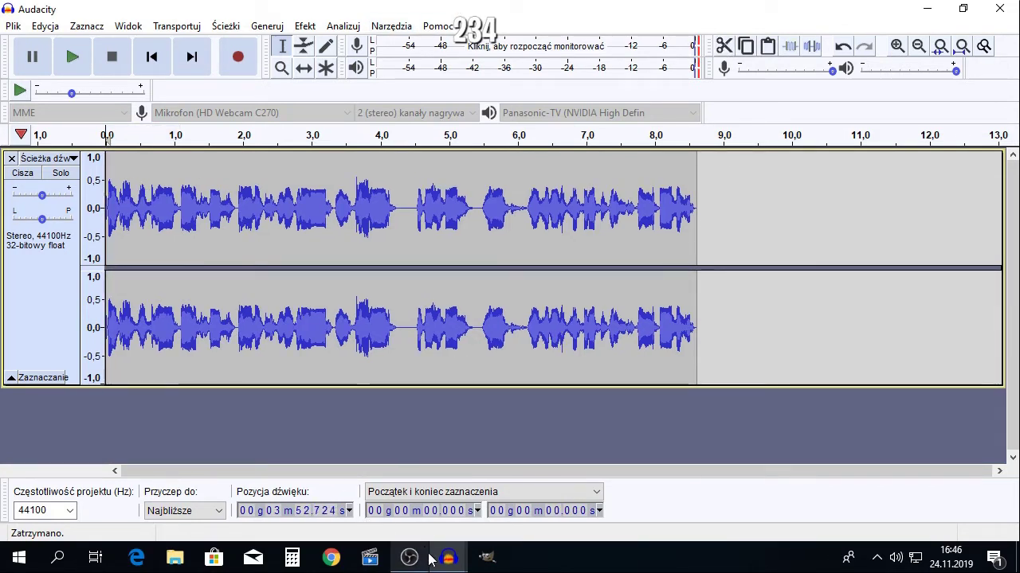
# - Stop the recording running in the other Audacity window, and play the edited clip from its start
pyautogui.press('r')
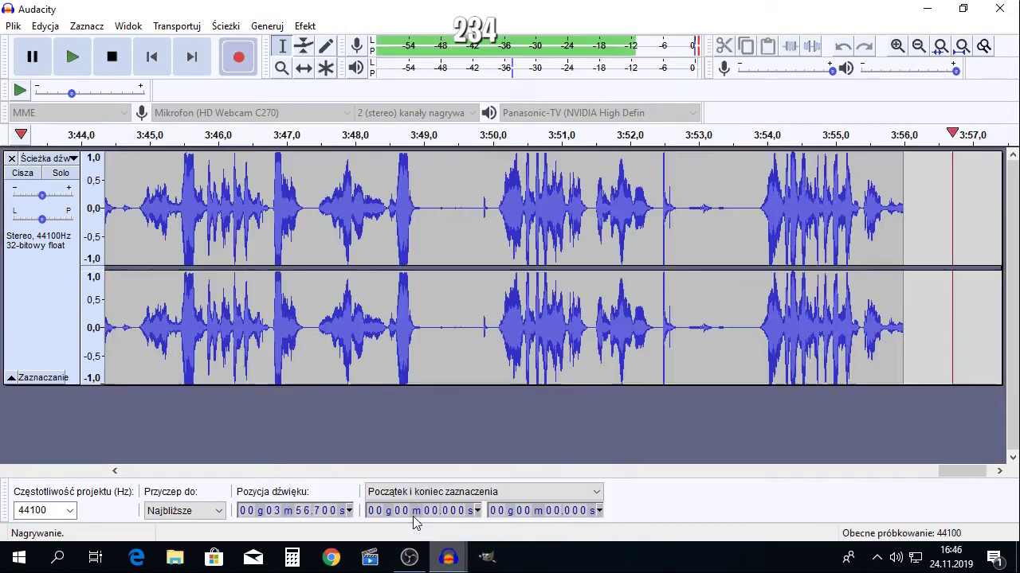
pyautogui.click(116, 57)
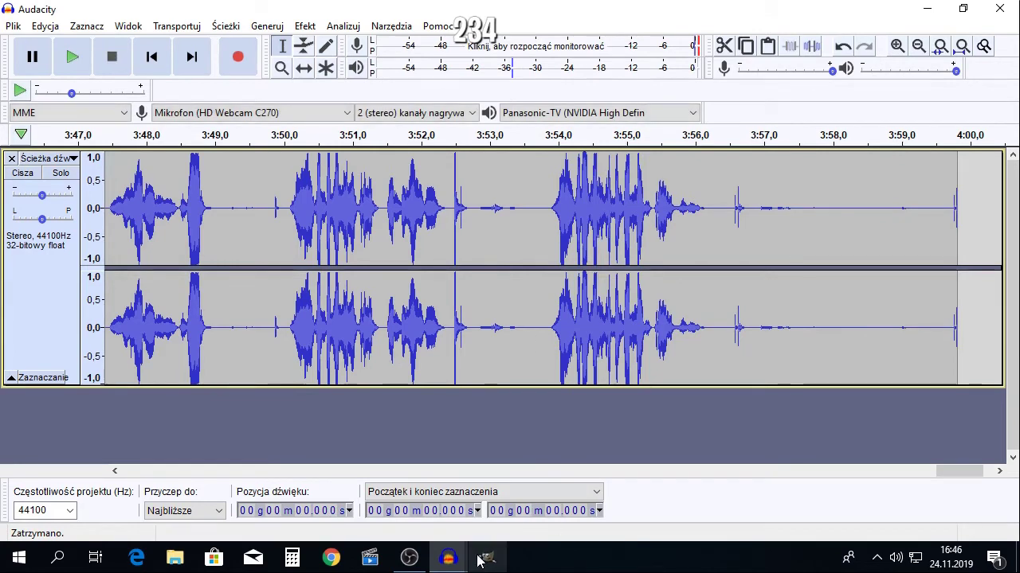
pyautogui.moveTo(448, 557)
pyautogui.click(478, 514)
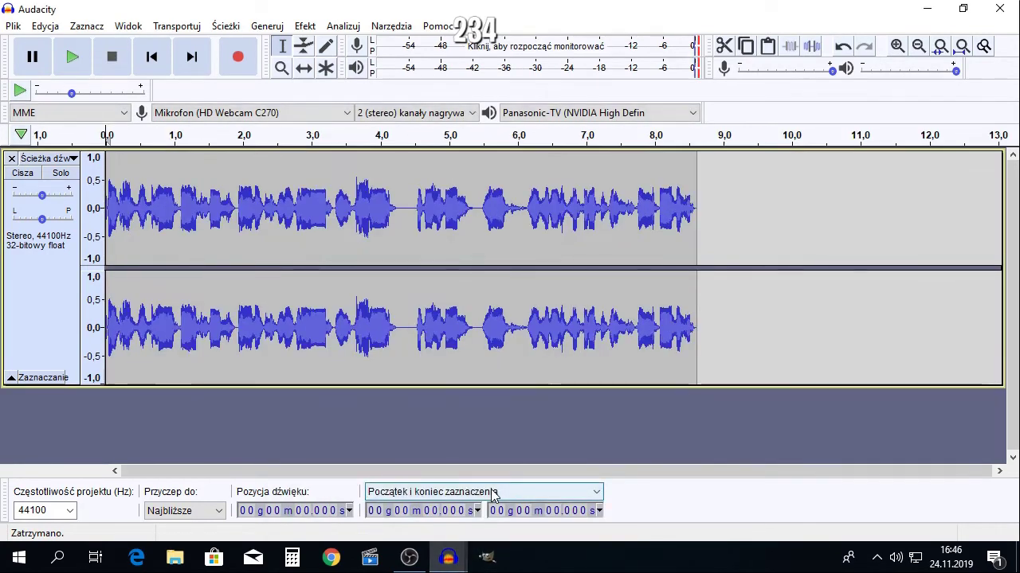
pyautogui.press('space')
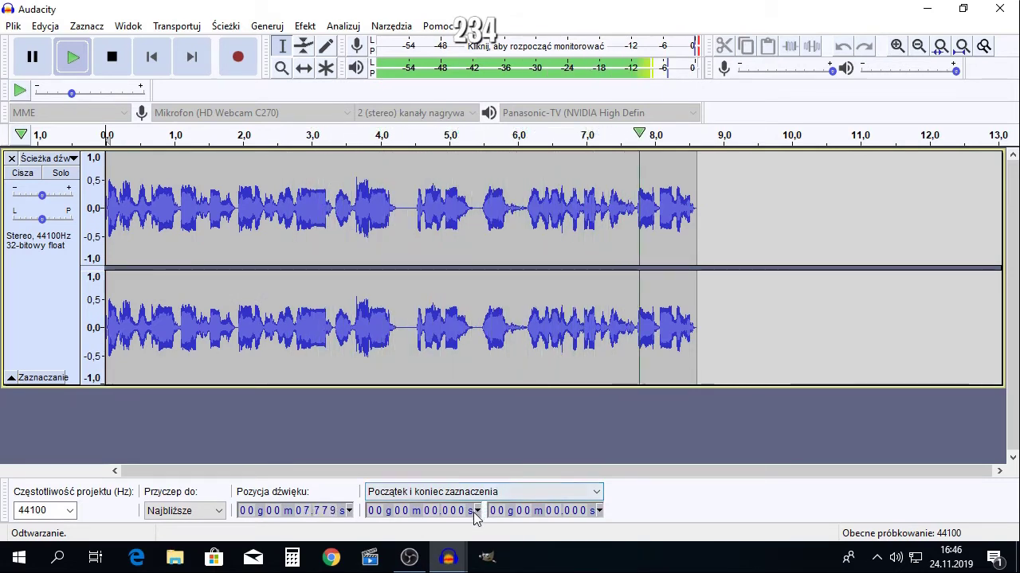
# - Restart recording in the other Audacity window and return to the window with the edited clip
pyautogui.click(409, 556)
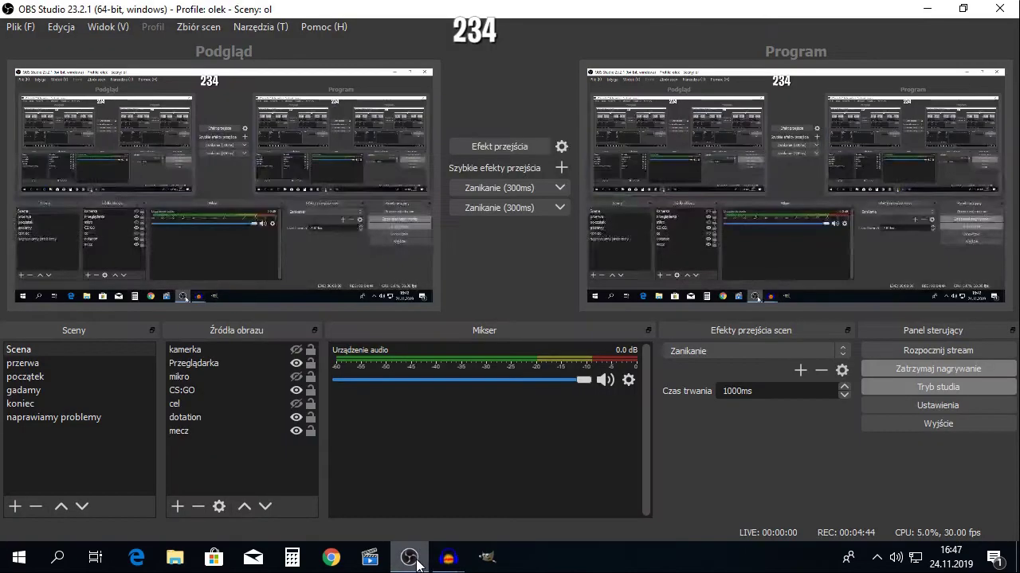
pyautogui.click(448, 558)
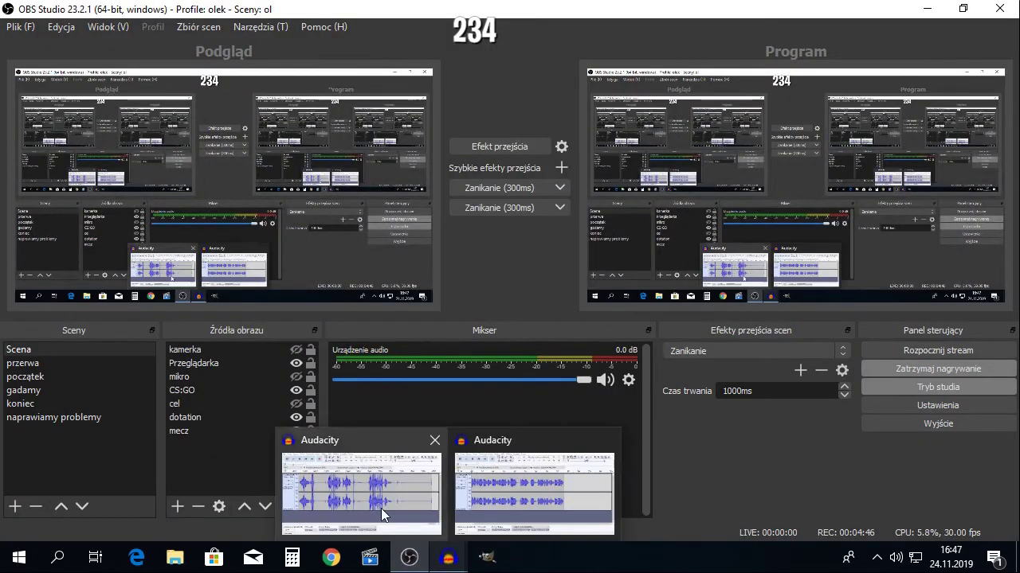
pyautogui.click(362, 486)
pyautogui.click(238, 57)
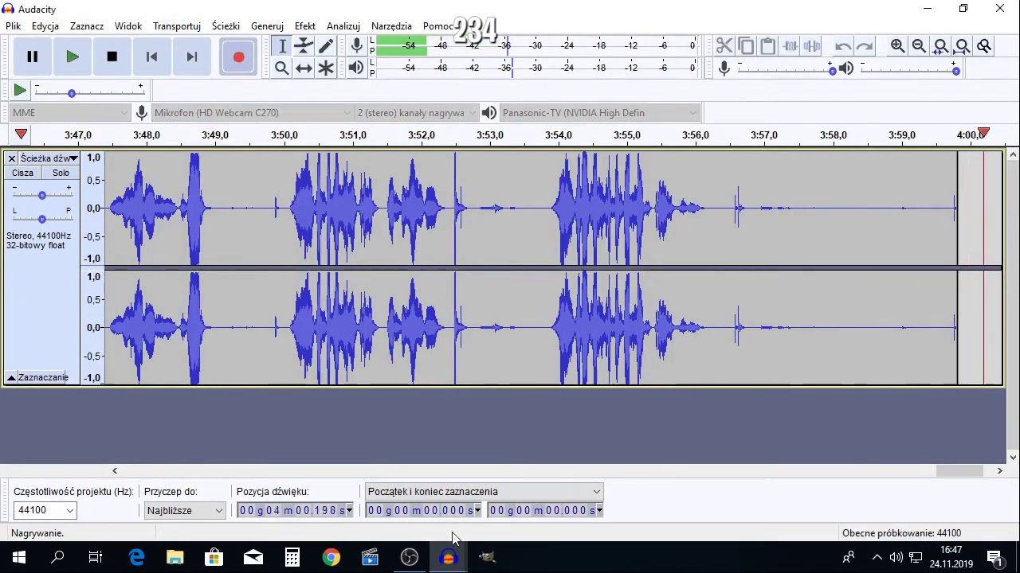
pyautogui.moveTo(447, 557)
pyautogui.click(541, 517)
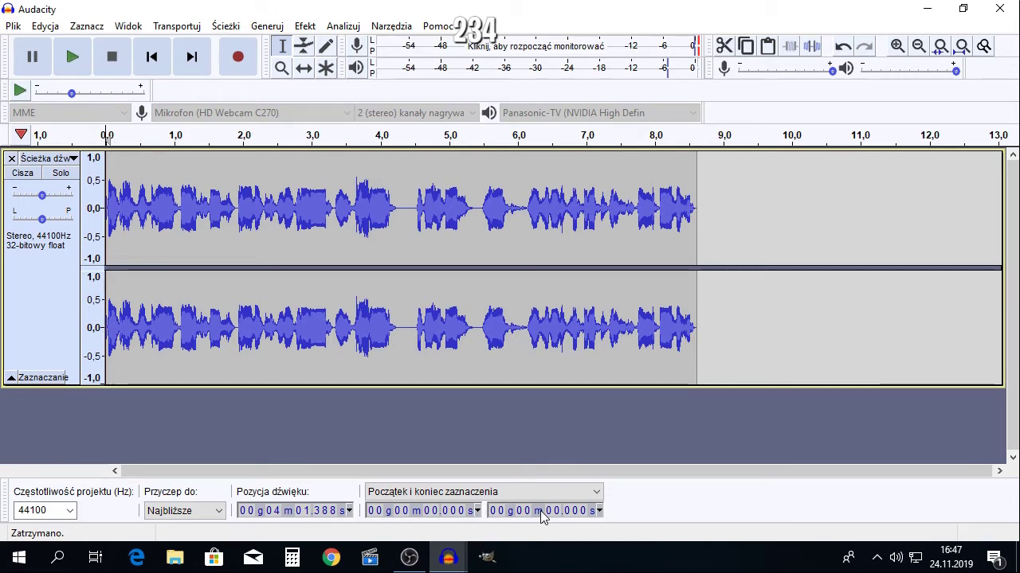
pyautogui.click(305, 25)
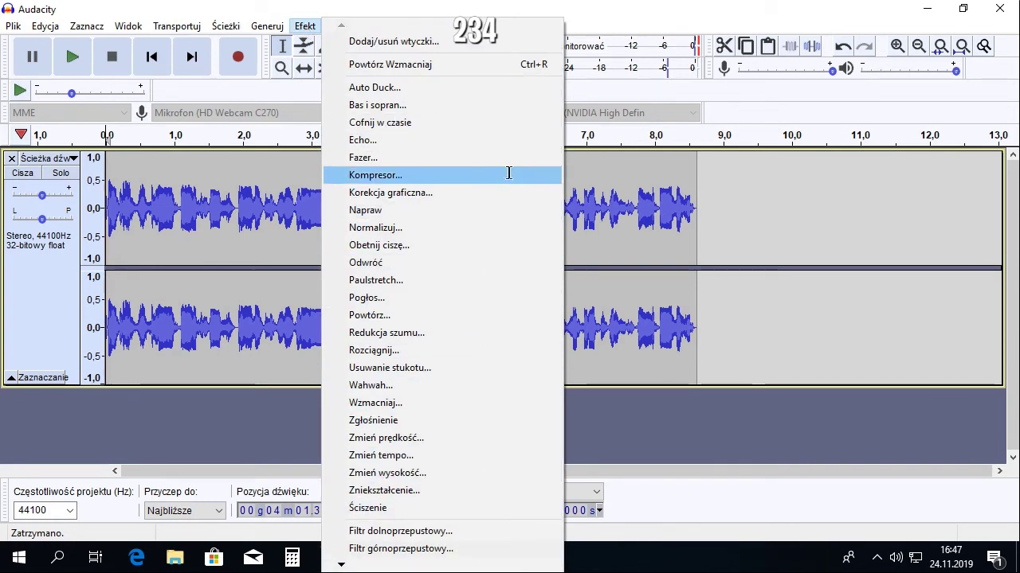
pyautogui.click(685, 436)
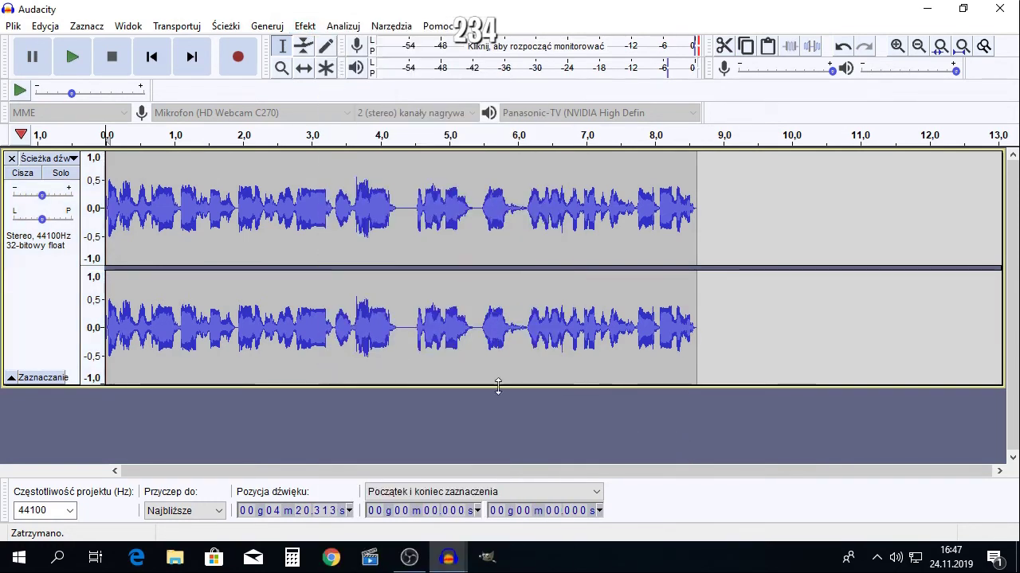
# - Prepare an export of the edited clip to the desktop as 16-bit PCM WAV, and close the export dialog without saving
pyautogui.click(18, 27)
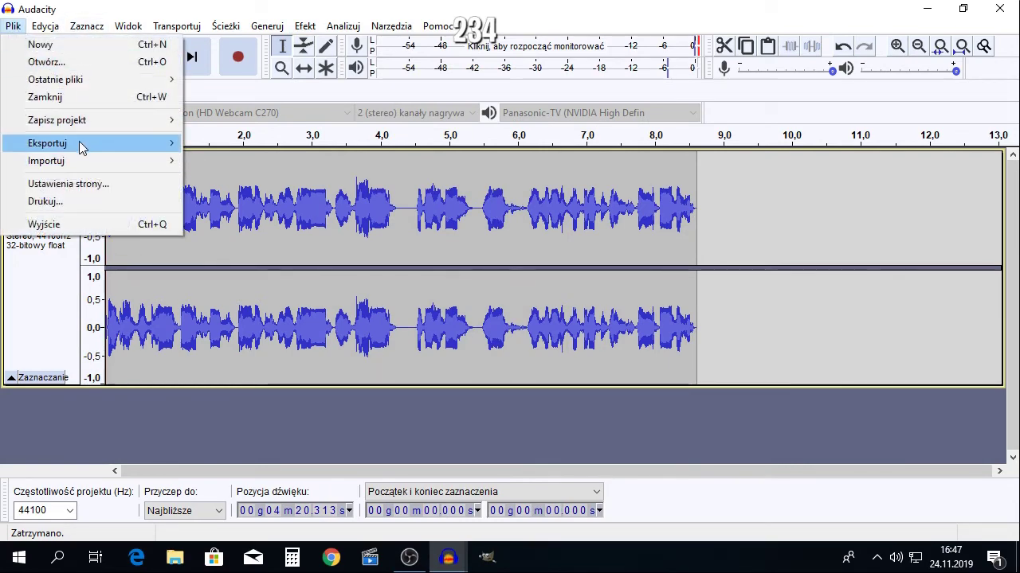
pyautogui.moveTo(80, 145)
pyautogui.click(257, 199)
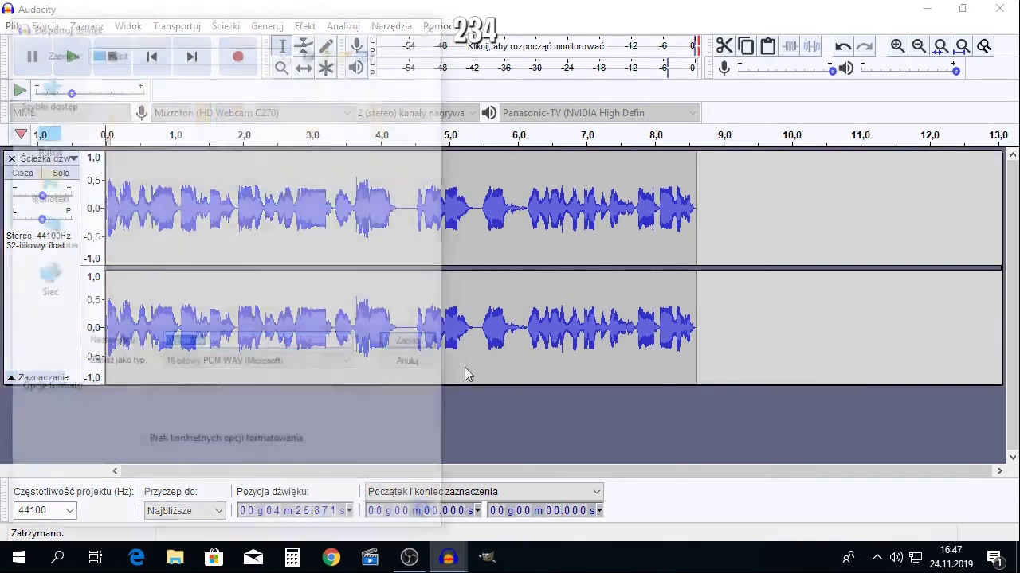
pyautogui.write('O,LEK')
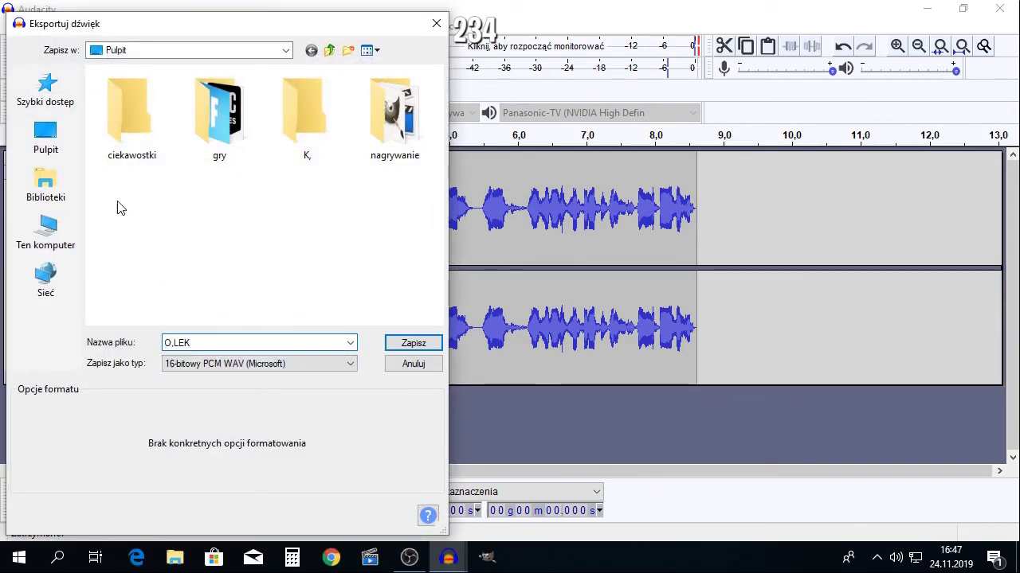
pyautogui.click(44, 135)
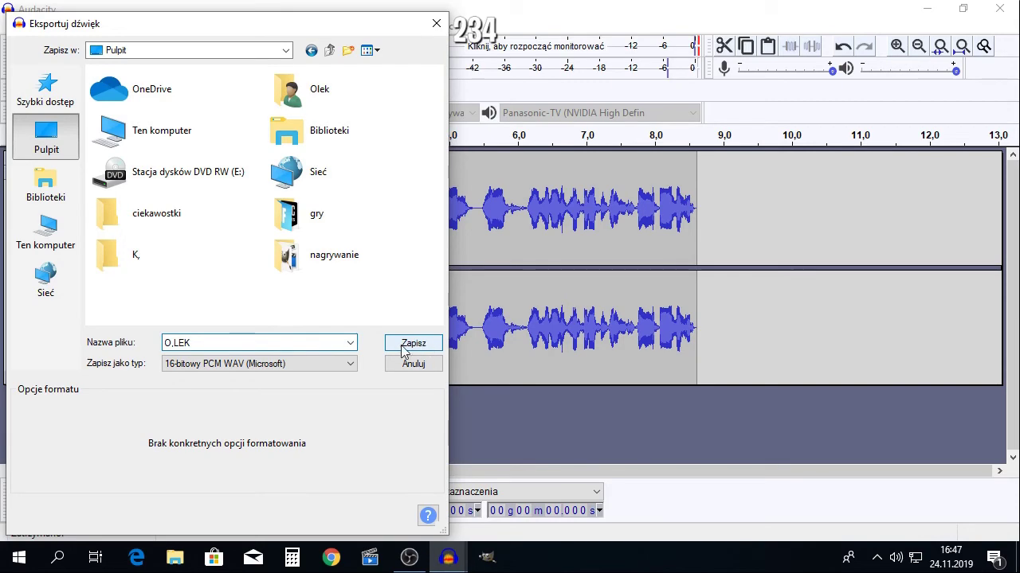
pyautogui.click(436, 24)
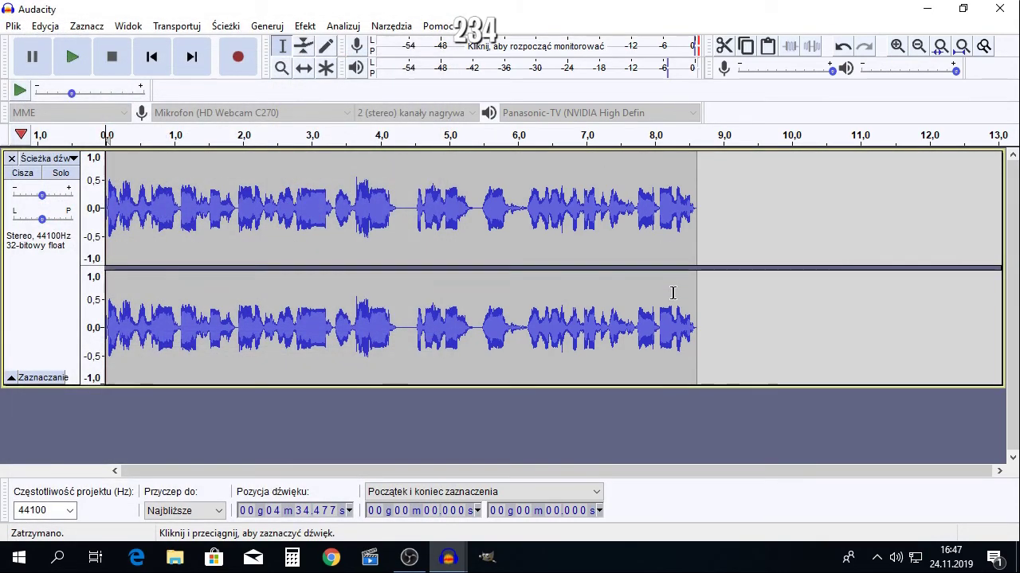